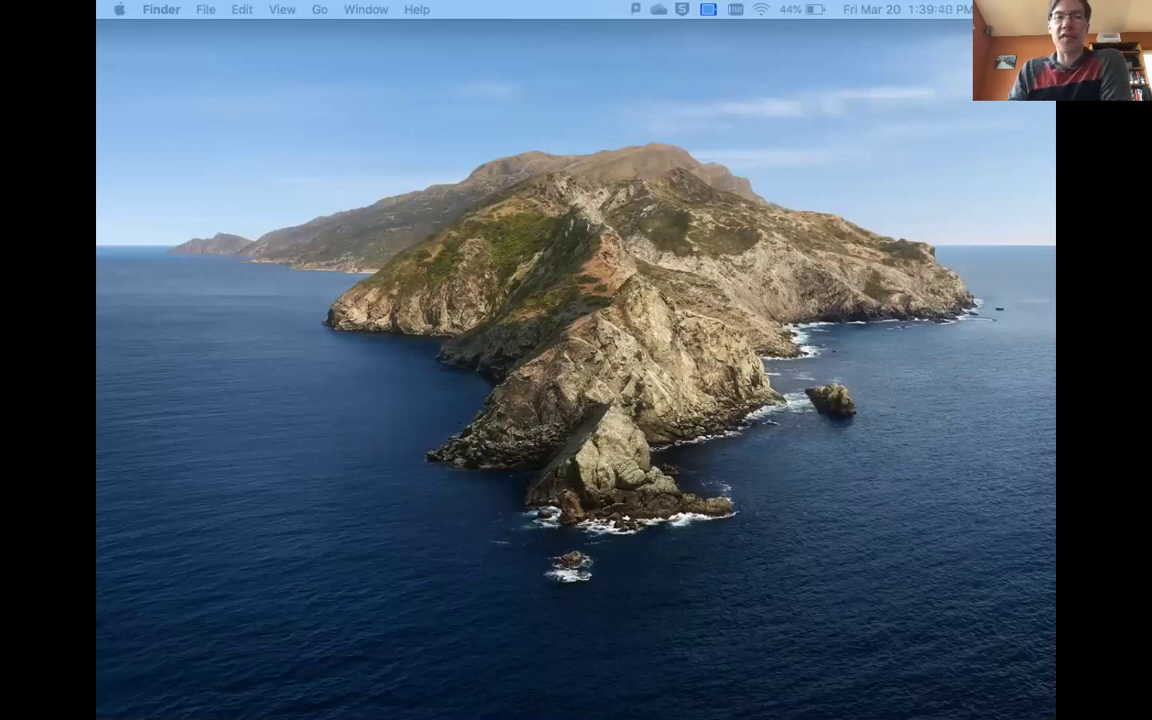
Step: Move the GeoGebra Classic 5 window onto the second display and enlarge it to fill the screen
{"action": "left_click_drag", "start_coordinate": [96, 18], "coordinate": [344, 28]}
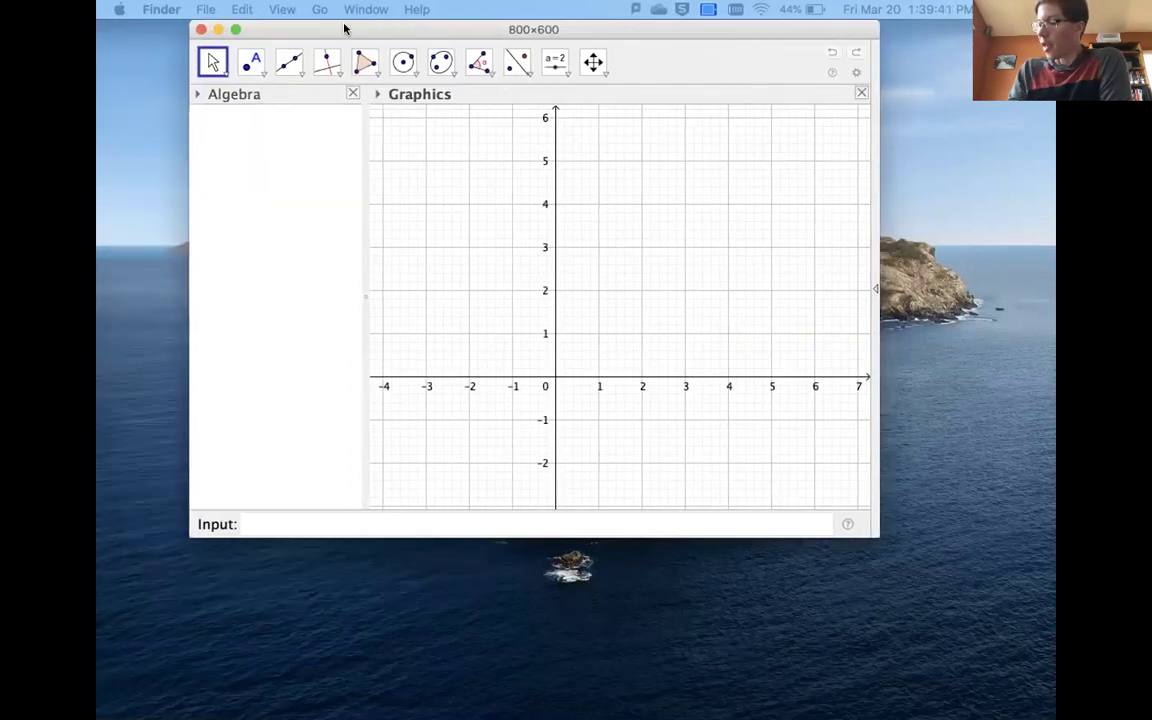
{"action": "left_click", "coordinate": [344, 28]}
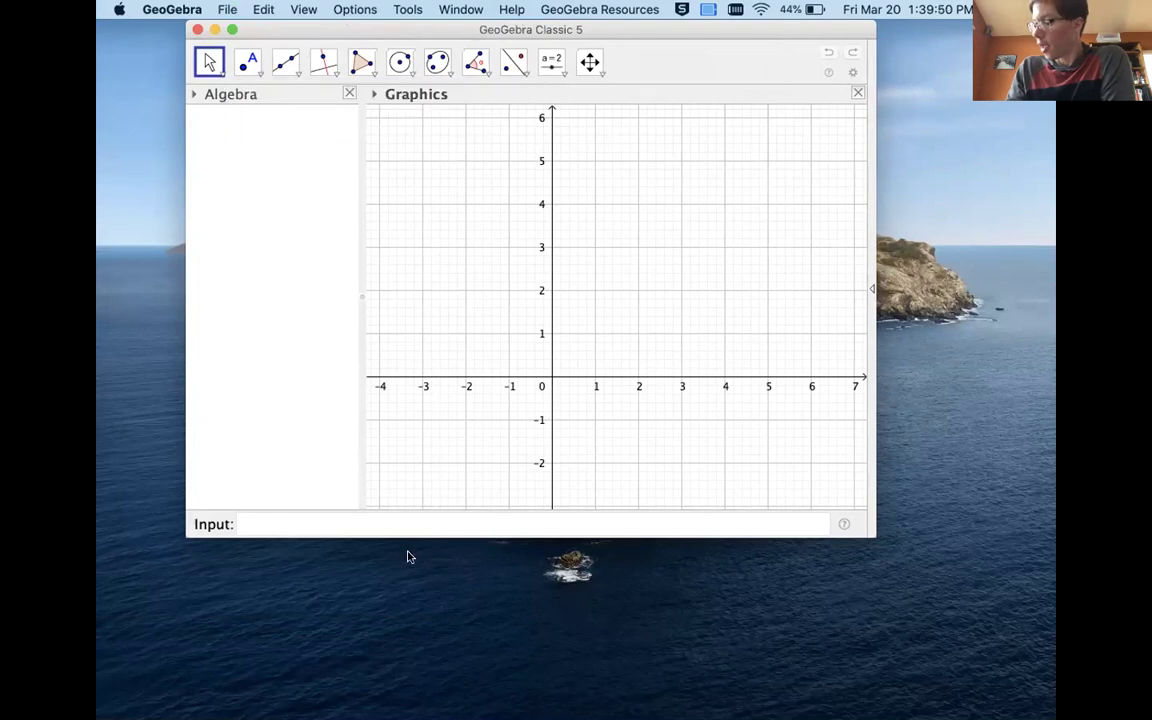
{"action": "left_click", "coordinate": [375, 528]}
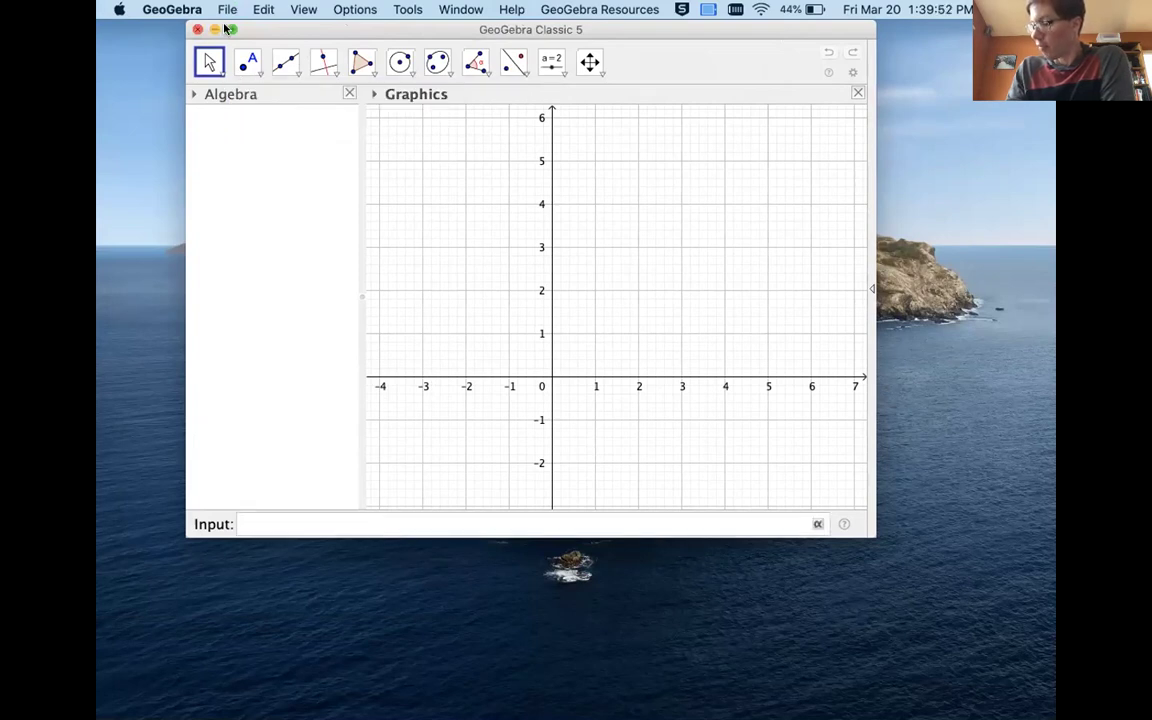
{"action": "left_click", "coordinate": [230, 29]}
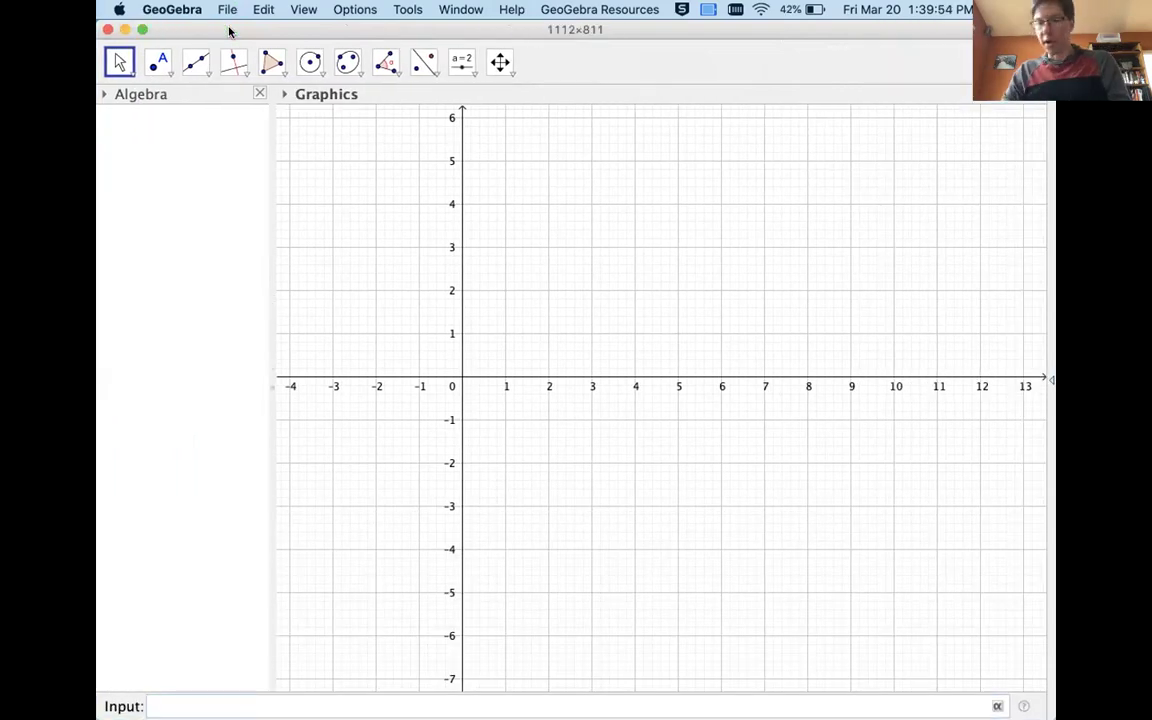
Step: Define and plot the function f(x)=x^2
{"action": "type", "text": "f*x"}
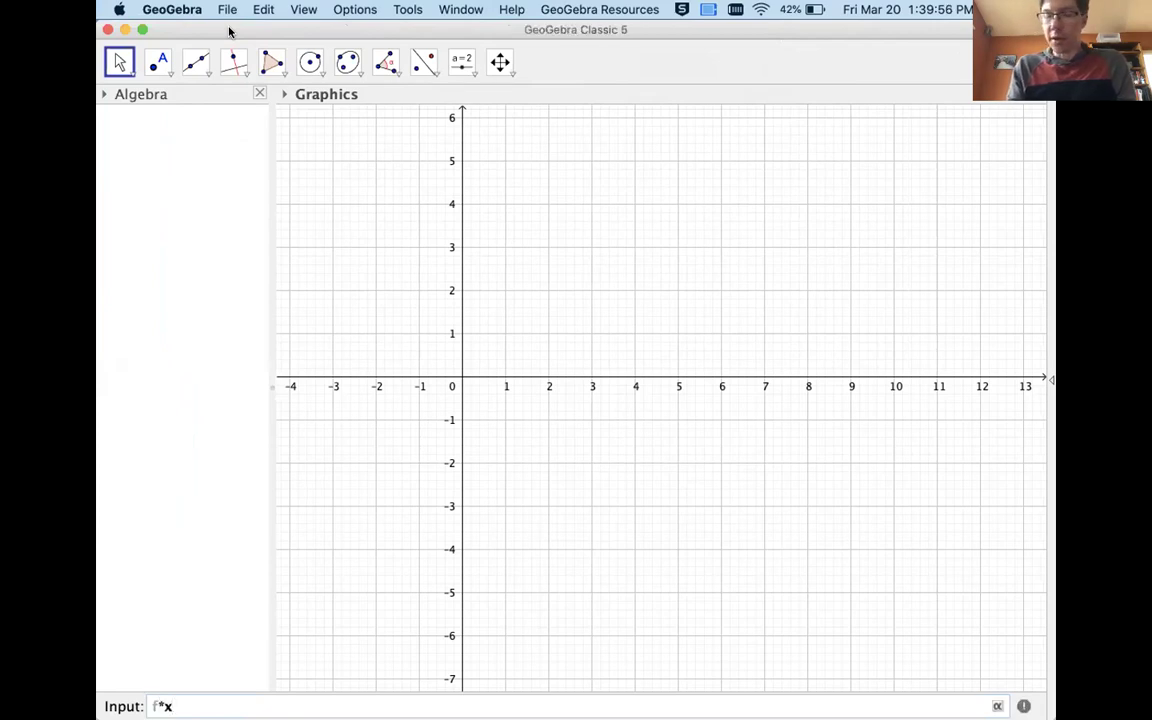
{"action": "key", "text": "BackSpace"}
{"action": "key", "text": "BackSpace"}
{"action": "key", "text": "BackSpace"}
{"action": "type", "text": "f(x)"}
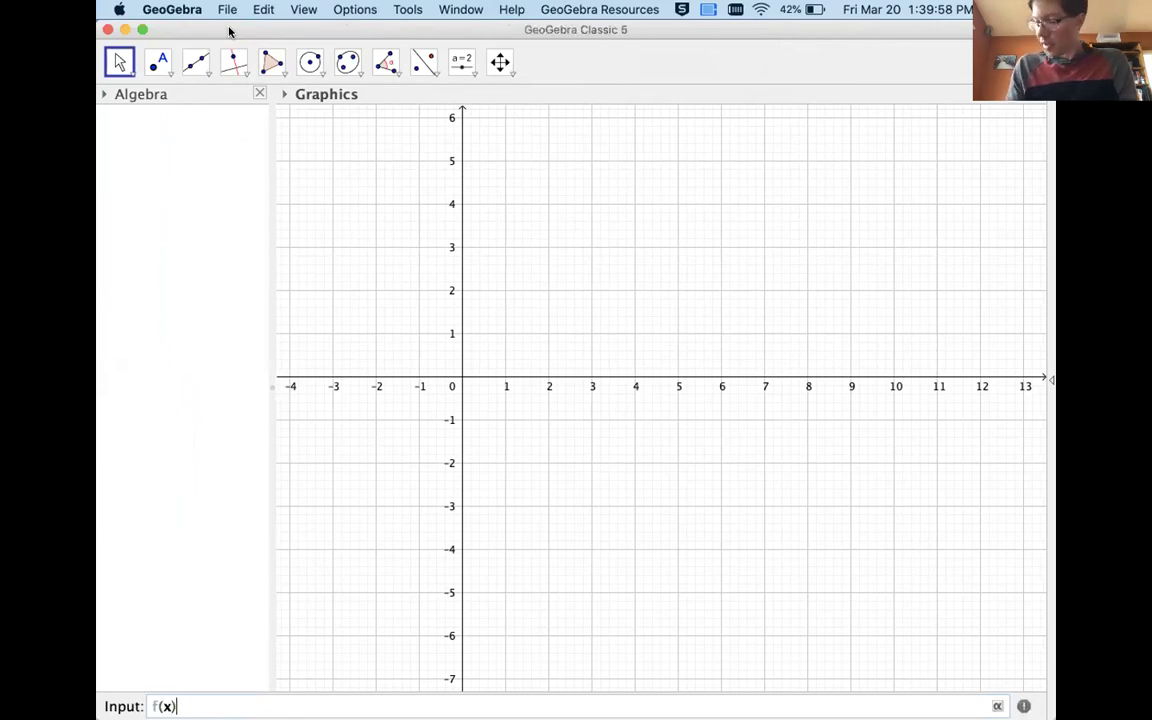
{"action": "type", "text": "=x^2"}
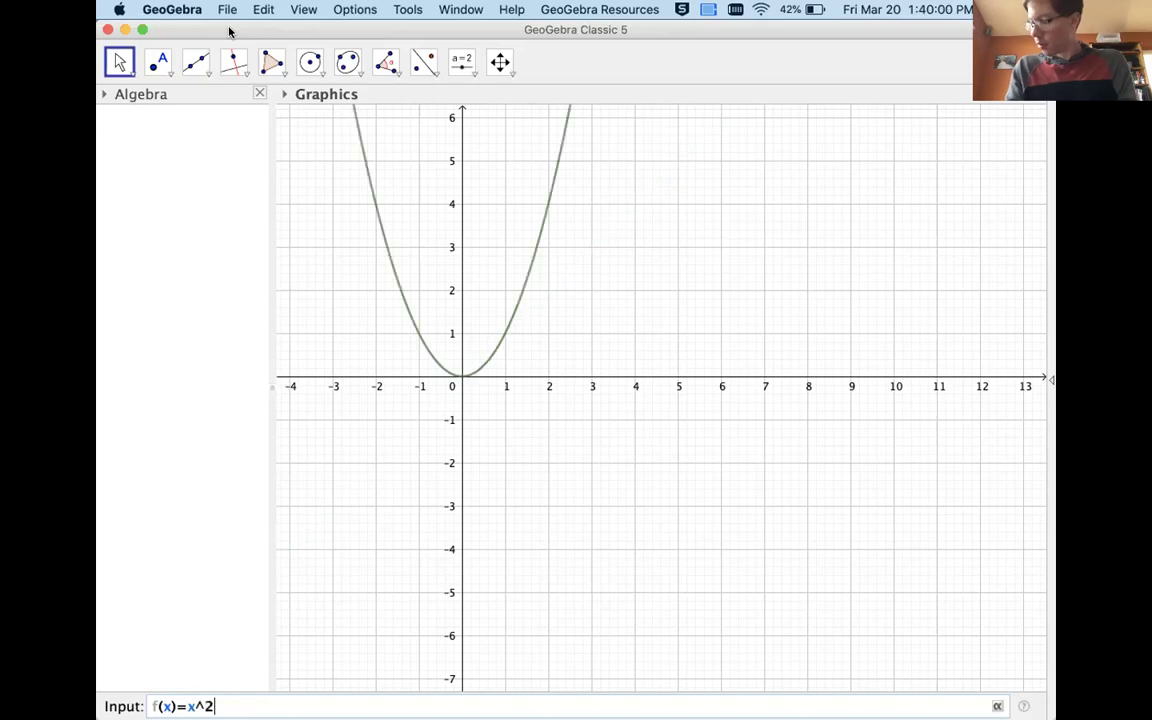
{"action": "key", "text": "Return"}
Step: Plot the derivative of f with the Derivative command
{"action": "type", "text": "deri"}
{"action": "key", "text": "Return"}
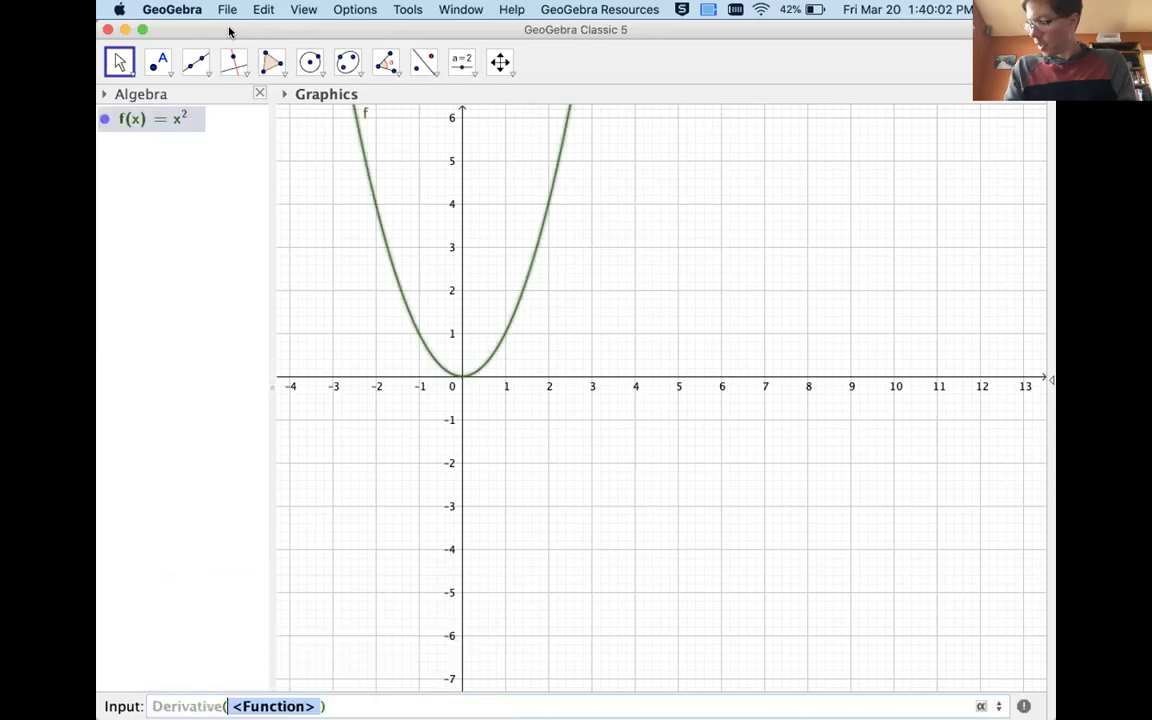
{"action": "type", "text": "f"}
{"action": "key", "text": "Return"}
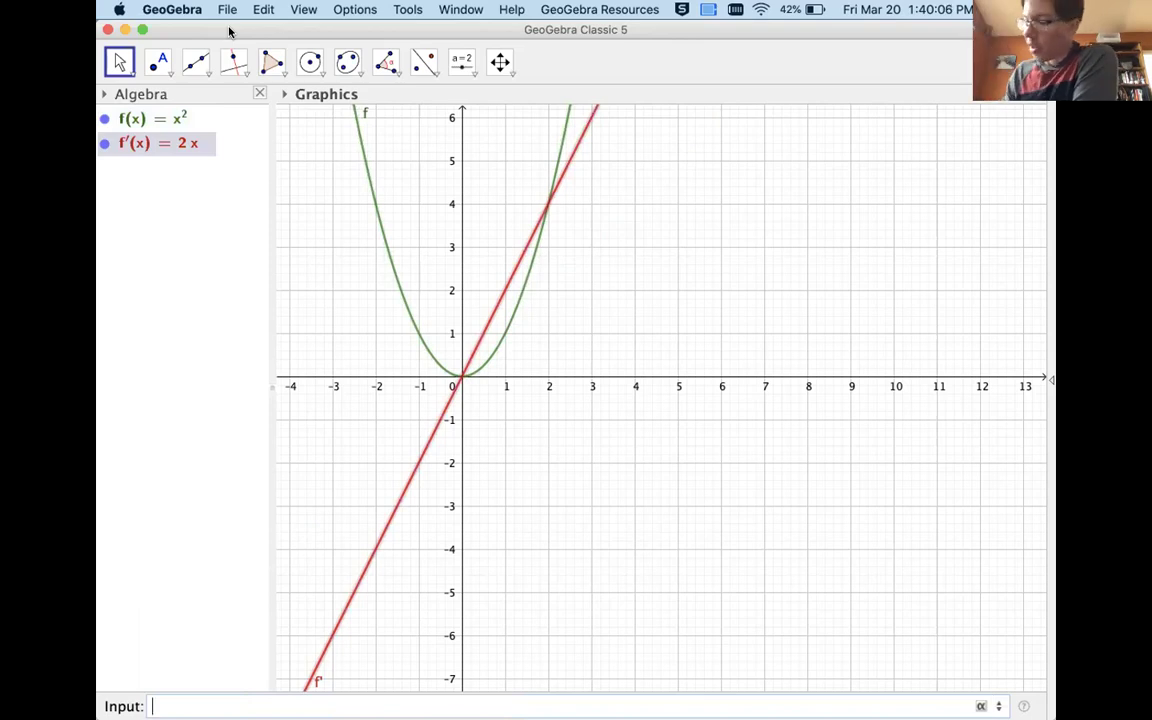
Step: Handwrite the label "function" beside the parabola with the Pen tool, with an arrow pointing to the curve
{"action": "left_click", "coordinate": [119, 62]}
{"action": "left_click", "coordinate": [160, 185]}
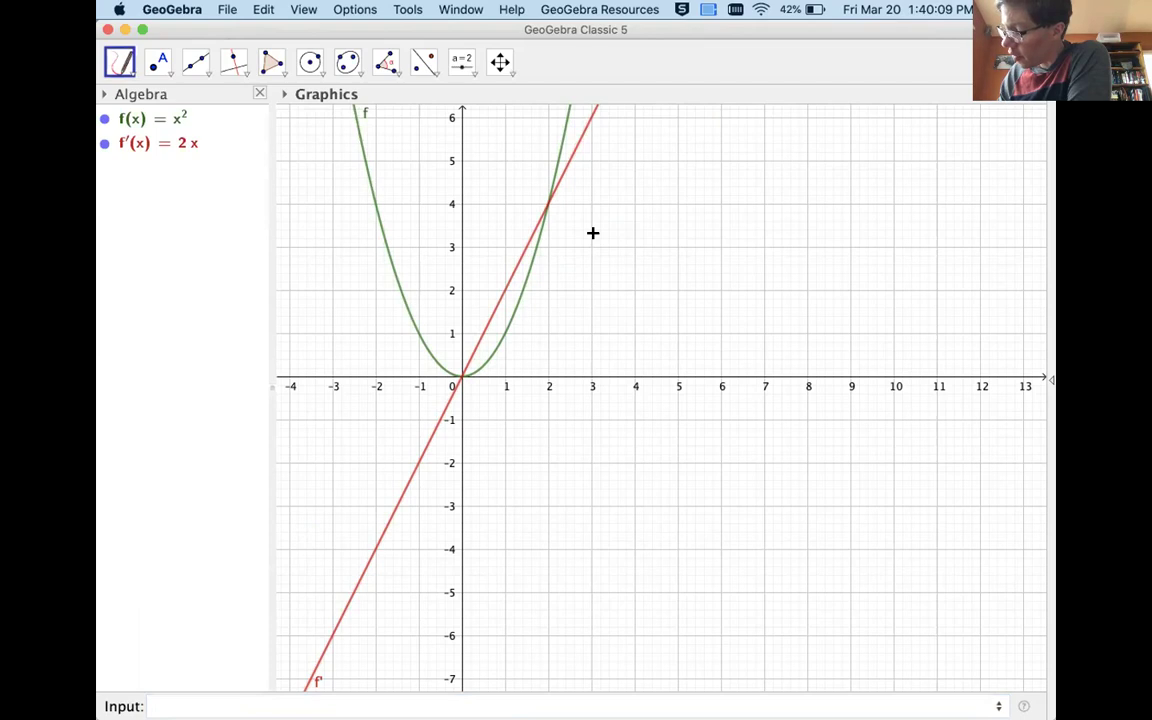
{"action": "left_click_drag", "start_coordinate": [596, 235], "coordinate": [545, 268]}
{"action": "left_click_drag", "start_coordinate": [550, 248], "coordinate": [576, 268]}
{"action": "left_click_drag", "start_coordinate": [636, 214], "coordinate": [613, 256]}
{"action": "left_click_drag", "start_coordinate": [598, 237], "coordinate": [704, 254]}
{"action": "mouse_move", "coordinate": [726, 222]}
{"action": "left_mouse_down"}
{"action": "mouse_move", "coordinate": [725, 254]}
{"action": "mouse_move", "coordinate": [740, 232]}
{"action": "left_mouse_up"}
{"action": "left_click", "coordinate": [747, 228]}
{"action": "mouse_move", "coordinate": [747, 240]}
{"action": "left_mouse_down"}
{"action": "mouse_move", "coordinate": [746, 256]}
{"action": "mouse_move", "coordinate": [766, 239]}
{"action": "mouse_move", "coordinate": [795, 256]}
{"action": "left_mouse_up"}
Step: Handwrite the label "derivative" below the x-axis, with an arrow pointing to the red line
{"action": "left_click_drag", "start_coordinate": [499, 462], "coordinate": [418, 472]}
{"action": "left_click_drag", "start_coordinate": [440, 463], "coordinate": [446, 479]}
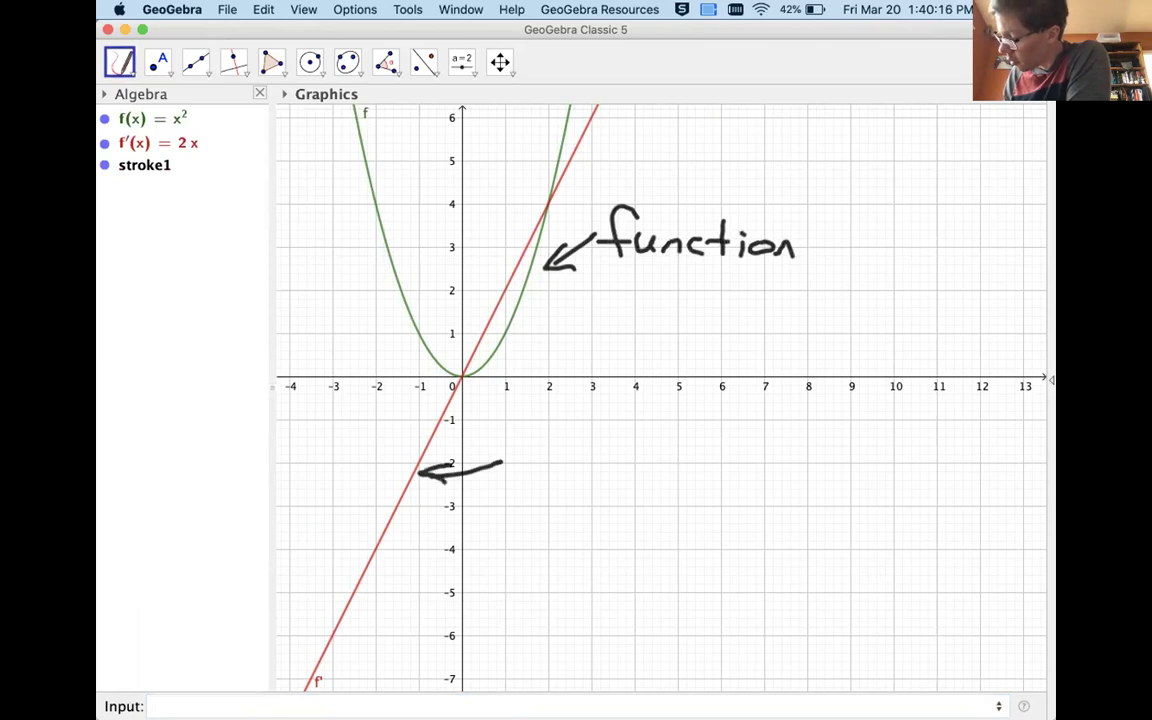
{"action": "mouse_move", "coordinate": [530, 458]}
{"action": "left_mouse_down"}
{"action": "mouse_move", "coordinate": [548, 462]}
{"action": "mouse_move", "coordinate": [547, 440]}
{"action": "left_mouse_up"}
{"action": "mouse_move", "coordinate": [547, 440]}
{"action": "left_mouse_down"}
{"action": "mouse_move", "coordinate": [550, 480]}
{"action": "mouse_move", "coordinate": [585, 480]}
{"action": "left_mouse_up"}
{"action": "mouse_move", "coordinate": [590, 480]}
{"action": "left_mouse_down"}
{"action": "mouse_move", "coordinate": [644, 464]}
{"action": "mouse_move", "coordinate": [672, 482]}
{"action": "left_mouse_up"}
{"action": "mouse_move", "coordinate": [689, 452]}
{"action": "left_mouse_down"}
{"action": "mouse_move", "coordinate": [690, 482]}
{"action": "mouse_move", "coordinate": [701, 465]}
{"action": "left_mouse_up"}
{"action": "left_click", "coordinate": [725, 476]}
{"action": "mouse_move", "coordinate": [711, 469]}
{"action": "left_mouse_down"}
{"action": "mouse_move", "coordinate": [711, 482]}
{"action": "mouse_move", "coordinate": [746, 468]}
{"action": "left_mouse_up"}
{"action": "left_click_drag", "start_coordinate": [750, 478], "coordinate": [766, 486]}
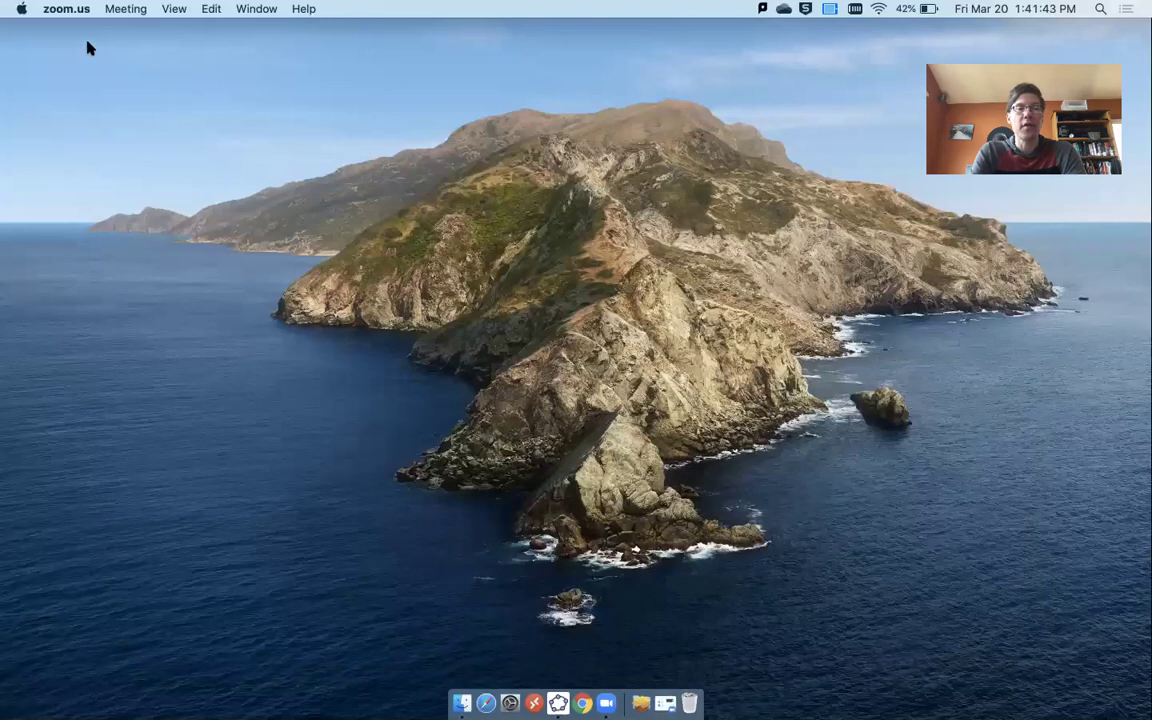
Step: Check the Mac's macOS version, model year, processor and memory in its system overview, and close the overview
{"action": "left_click", "coordinate": [46, 59]}
{"action": "left_click", "coordinate": [21, 8]}
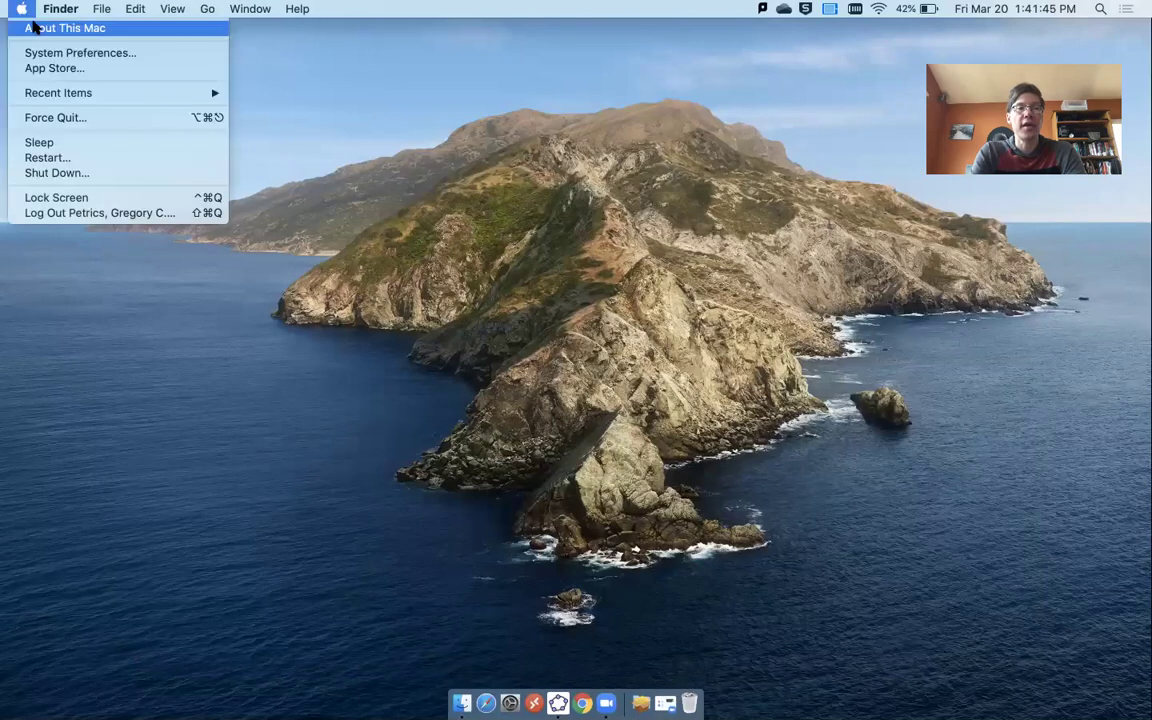
{"action": "left_click", "coordinate": [34, 27]}
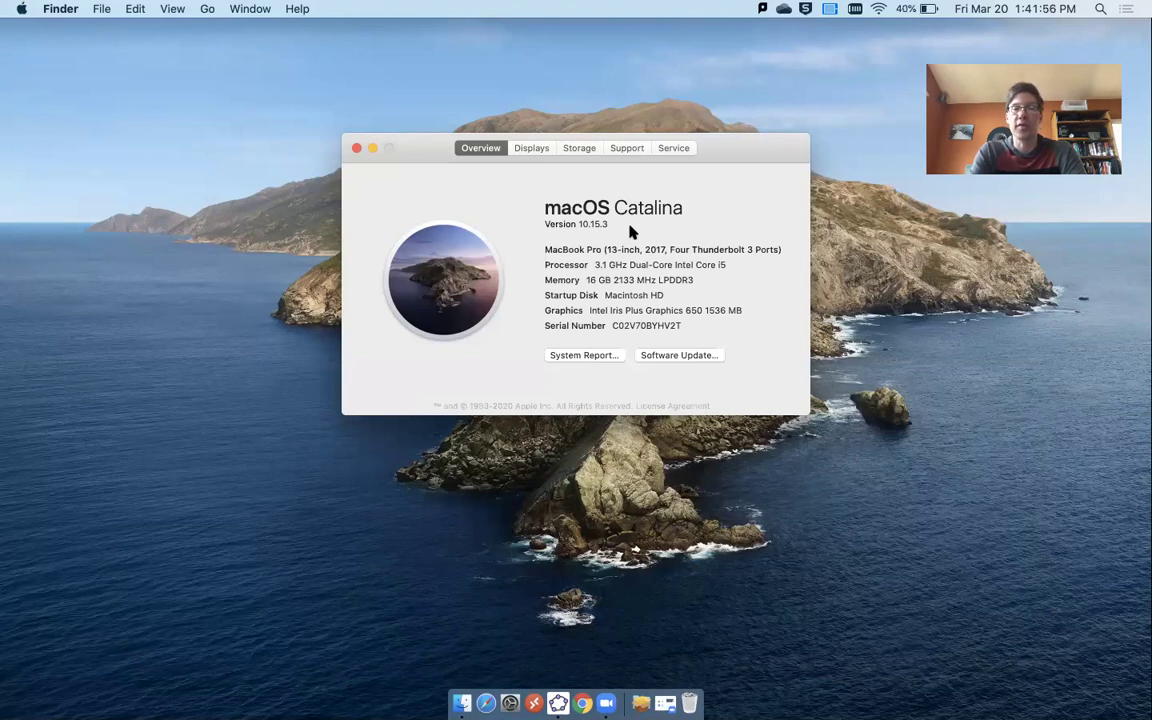
{"action": "left_click_drag", "start_coordinate": [608, 249], "coordinate": [779, 249]}
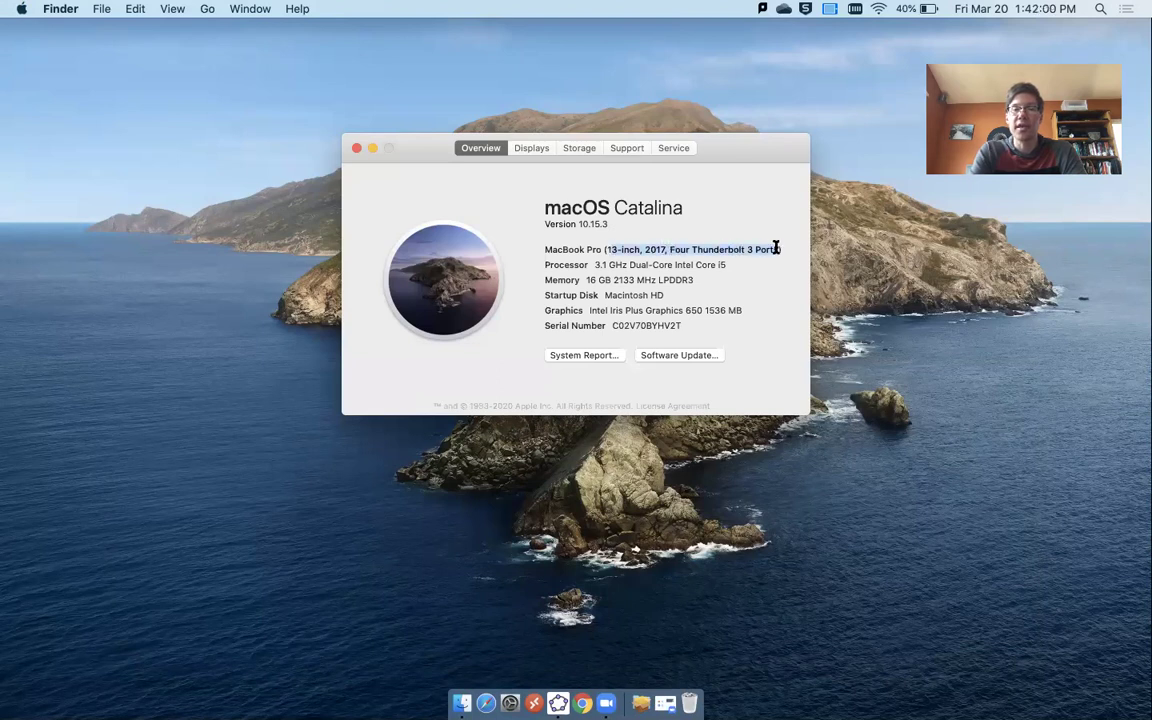
{"action": "left_click_drag", "start_coordinate": [595, 265], "coordinate": [736, 264]}
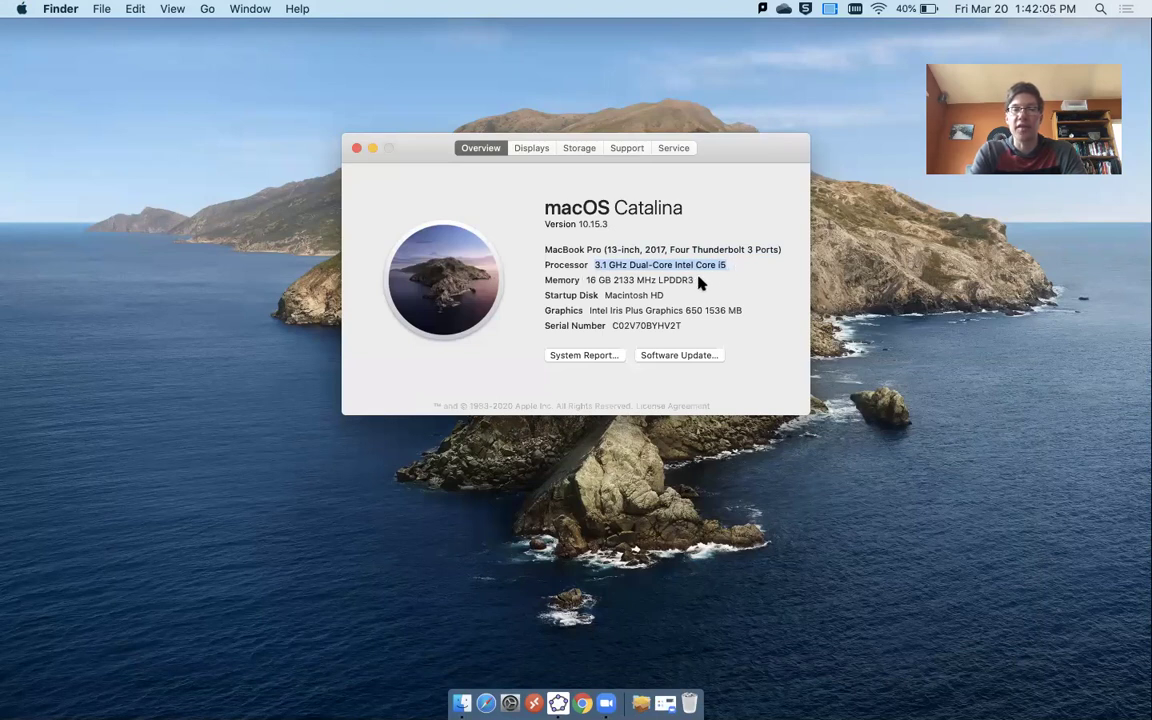
{"action": "left_click", "coordinate": [608, 280]}
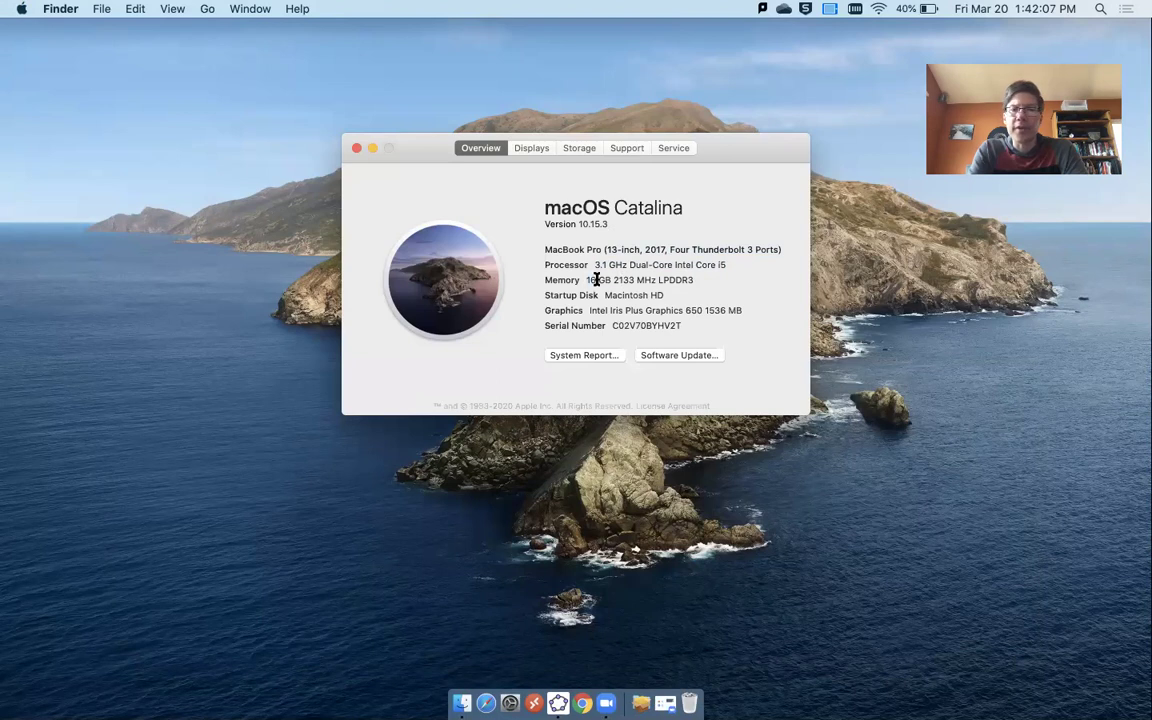
{"action": "left_click_drag", "start_coordinate": [586, 280], "coordinate": [713, 279]}
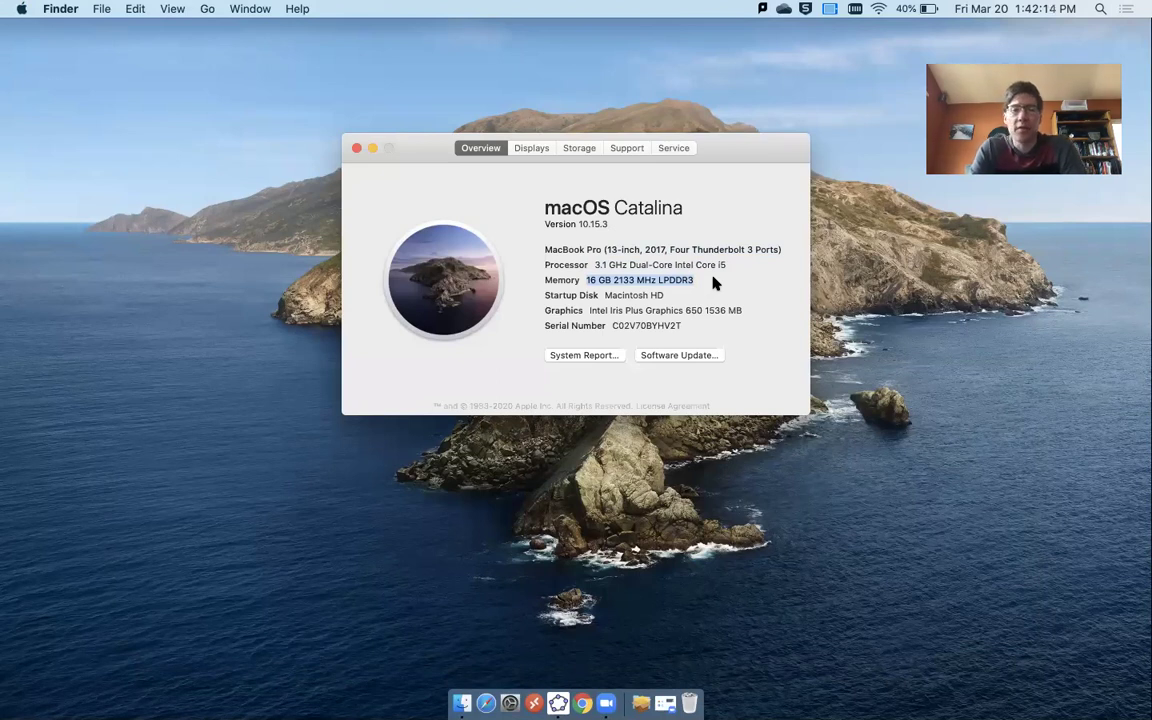
{"action": "left_click", "coordinate": [356, 148]}
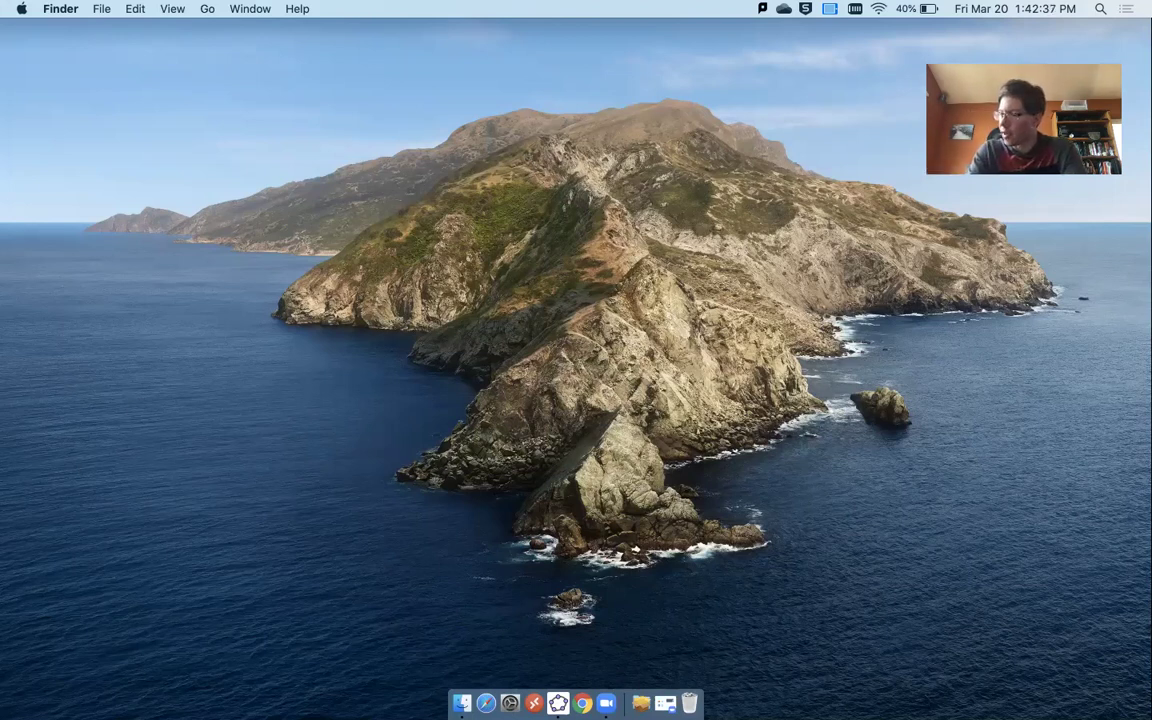
Step: Bring the annotated GeoGebra window back to the main display and check the program's version information
{"action": "key", "text": "ctrl+Right"}
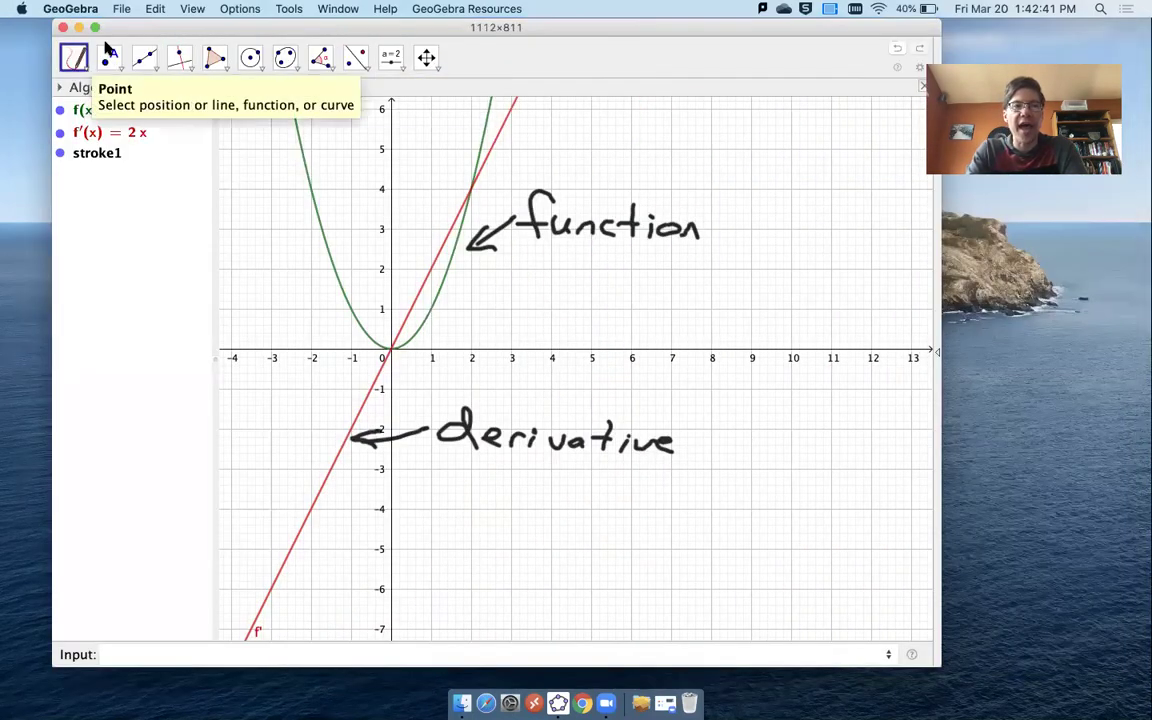
{"action": "left_click", "coordinate": [78, 9]}
{"action": "left_click", "coordinate": [104, 29]}
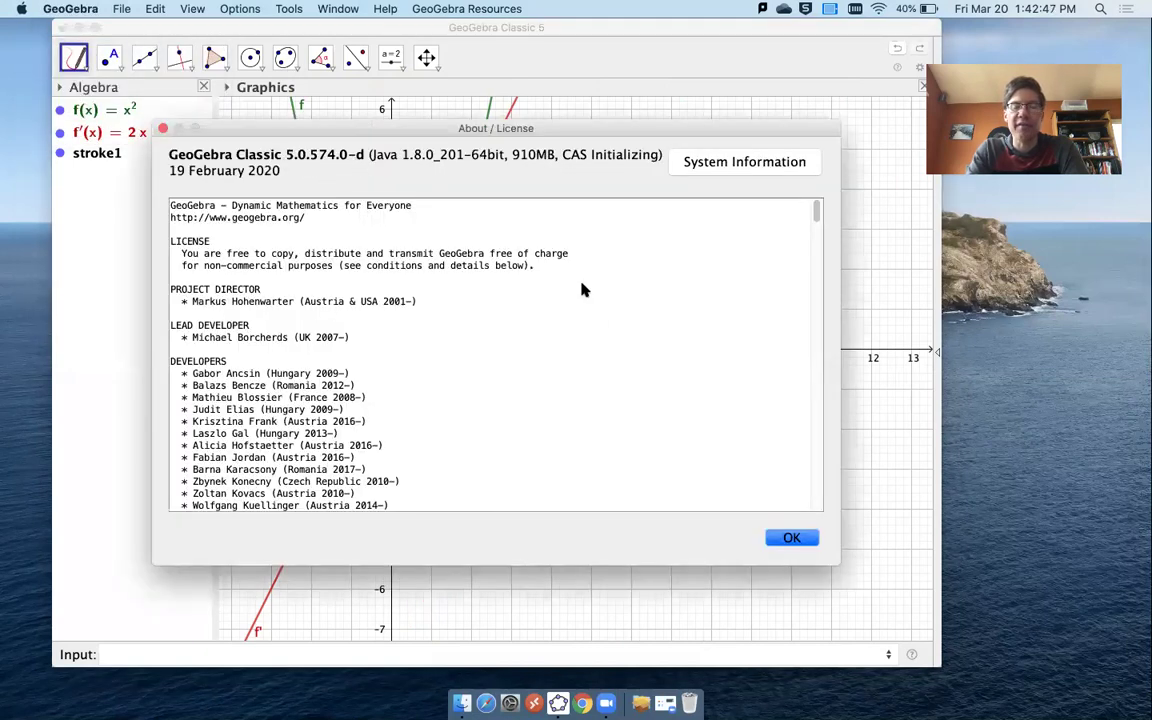
{"action": "left_click", "coordinate": [792, 539]}
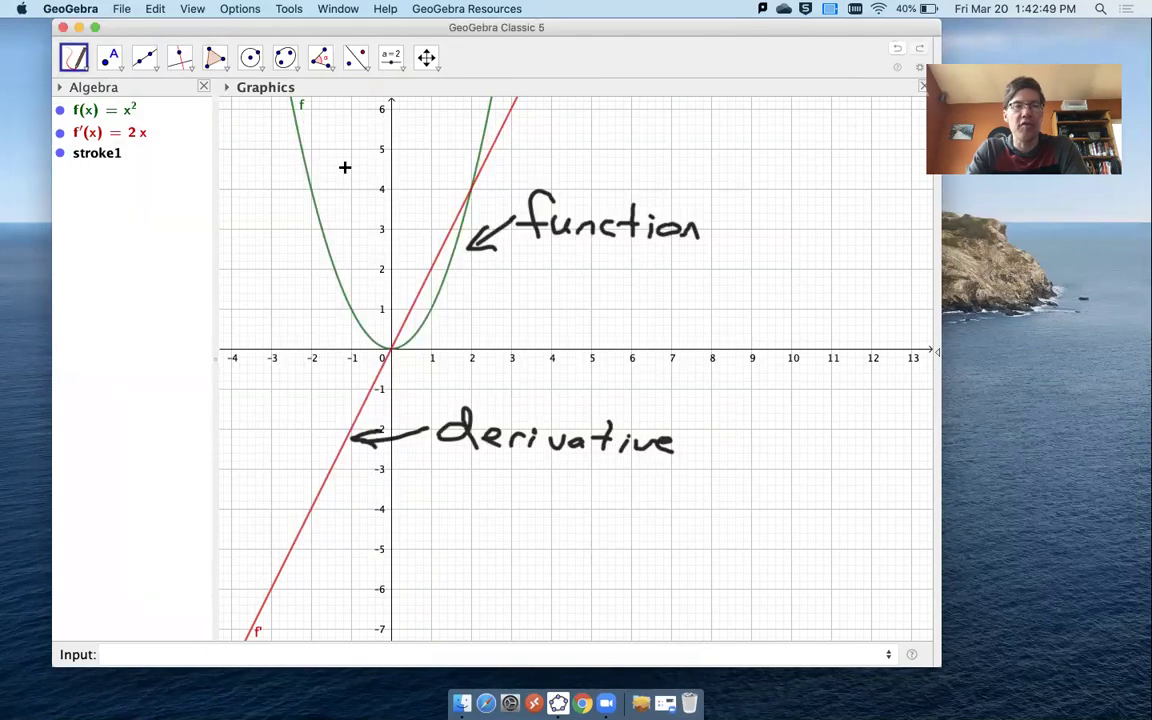
Step: Quit GeoGebra Classic 5
{"action": "left_click", "coordinate": [70, 9]}
{"action": "left_click", "coordinate": [105, 132]}
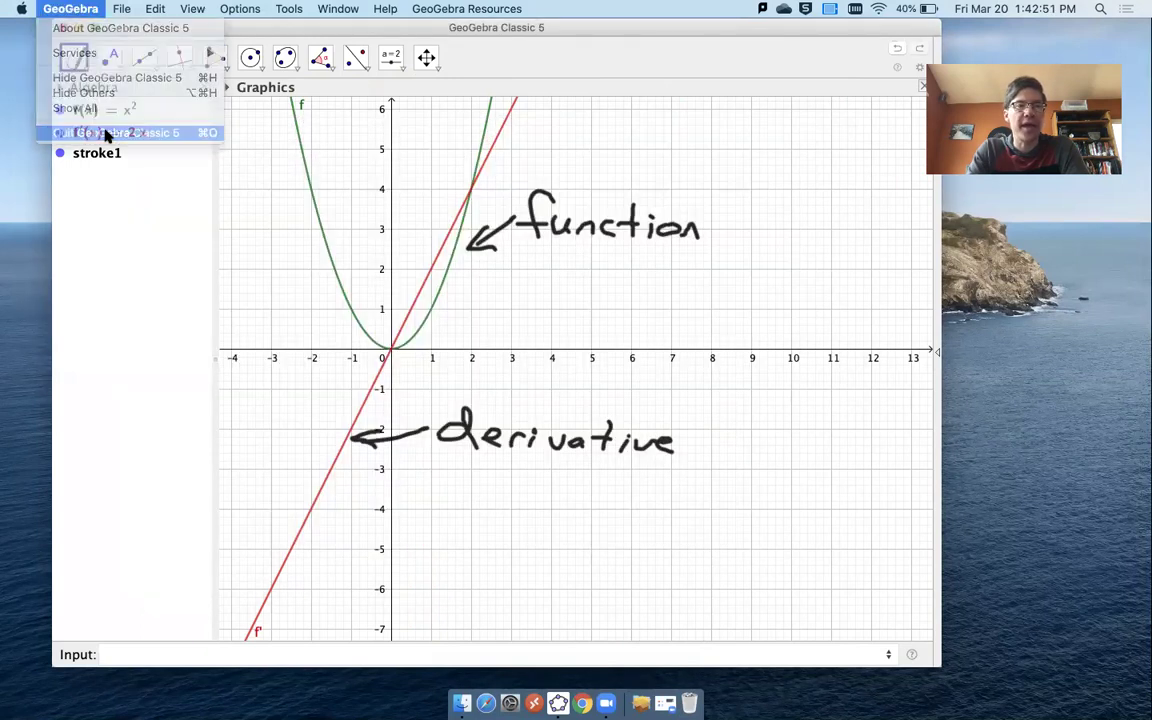
{"action": "left_click", "coordinate": [489, 380]}
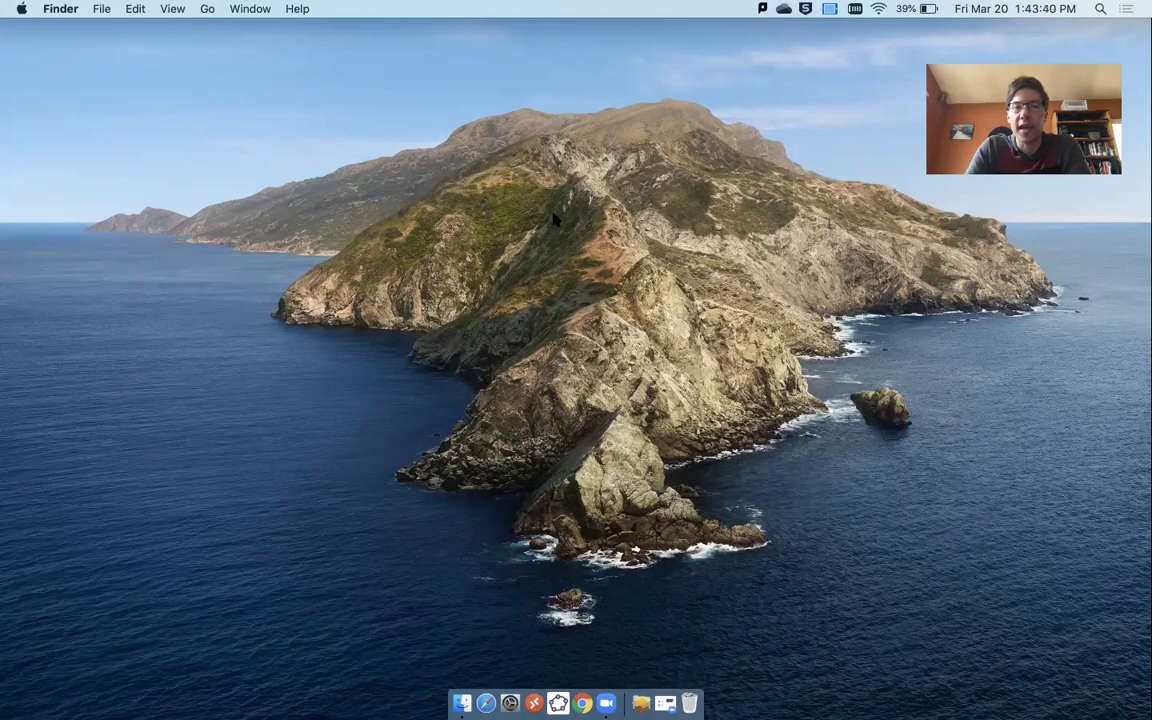
Step: Disconnect the iPad as the Mac's second display
{"action": "left_click", "coordinate": [829, 10]}
{"action": "left_click", "coordinate": [838, 41]}
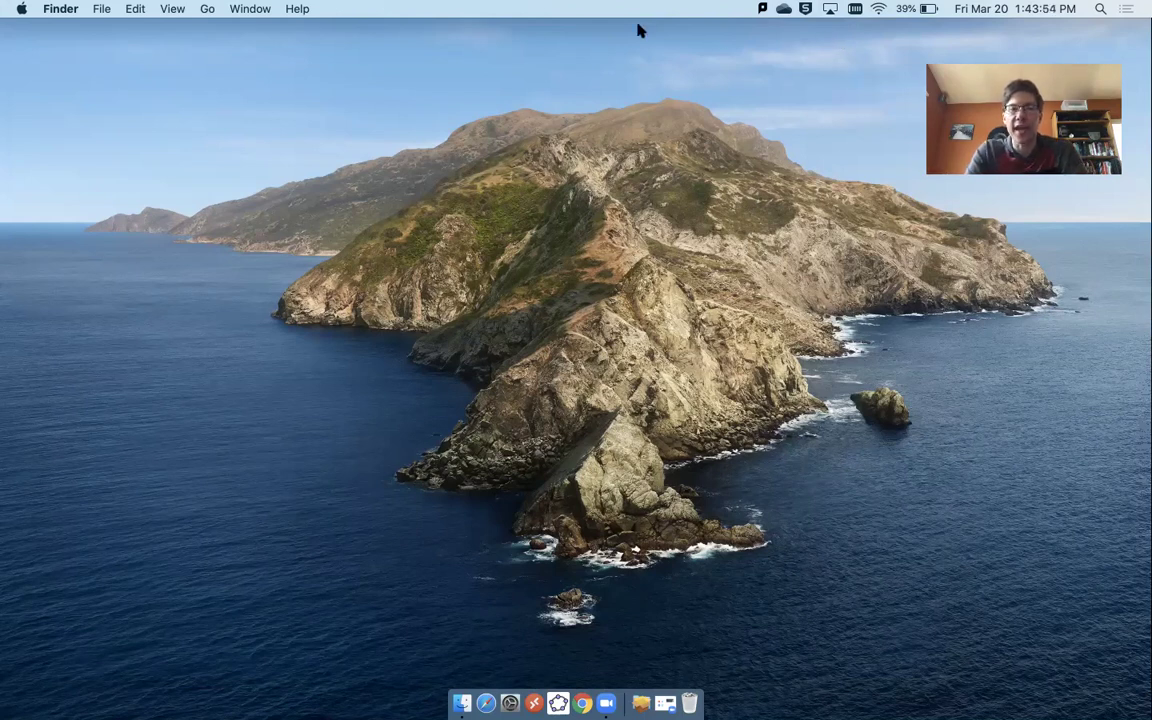
Step: Check the Apple ID account signed in on the Mac in System Preferences, and close the window
{"action": "left_click", "coordinate": [21, 10]}
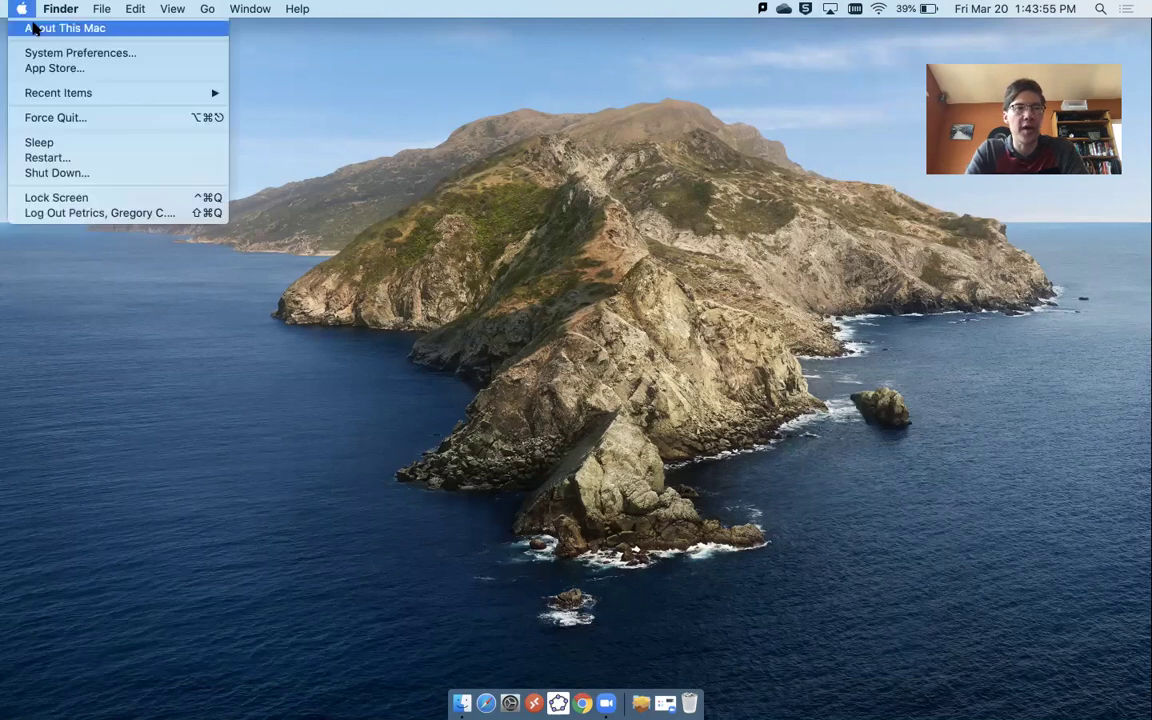
{"action": "left_click", "coordinate": [52, 52]}
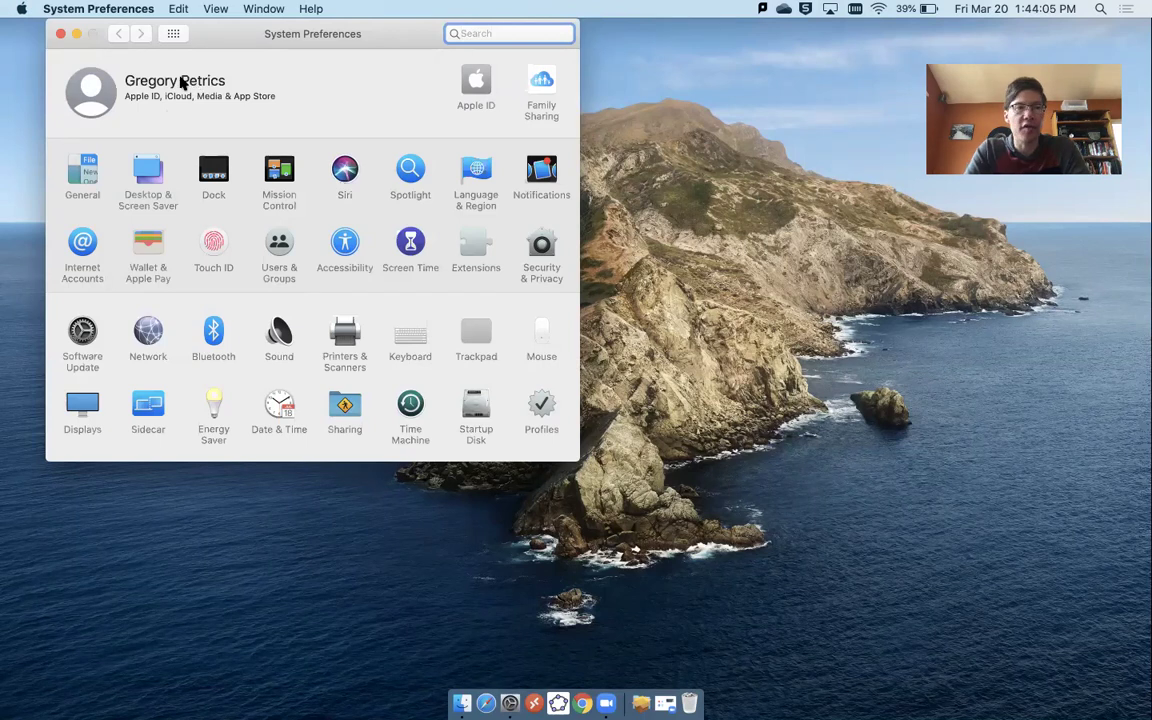
{"action": "left_click", "coordinate": [60, 34]}
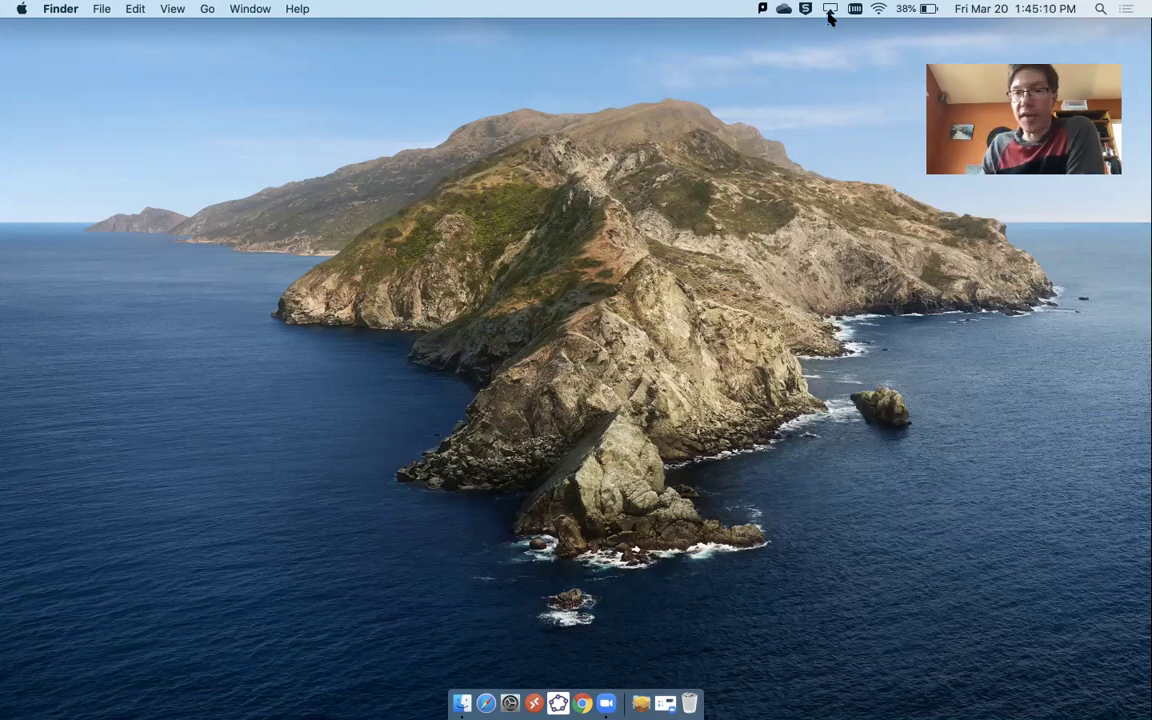
Step: View the devices available for a display connection without connecting to any of them
{"action": "left_click", "coordinate": [829, 10]}
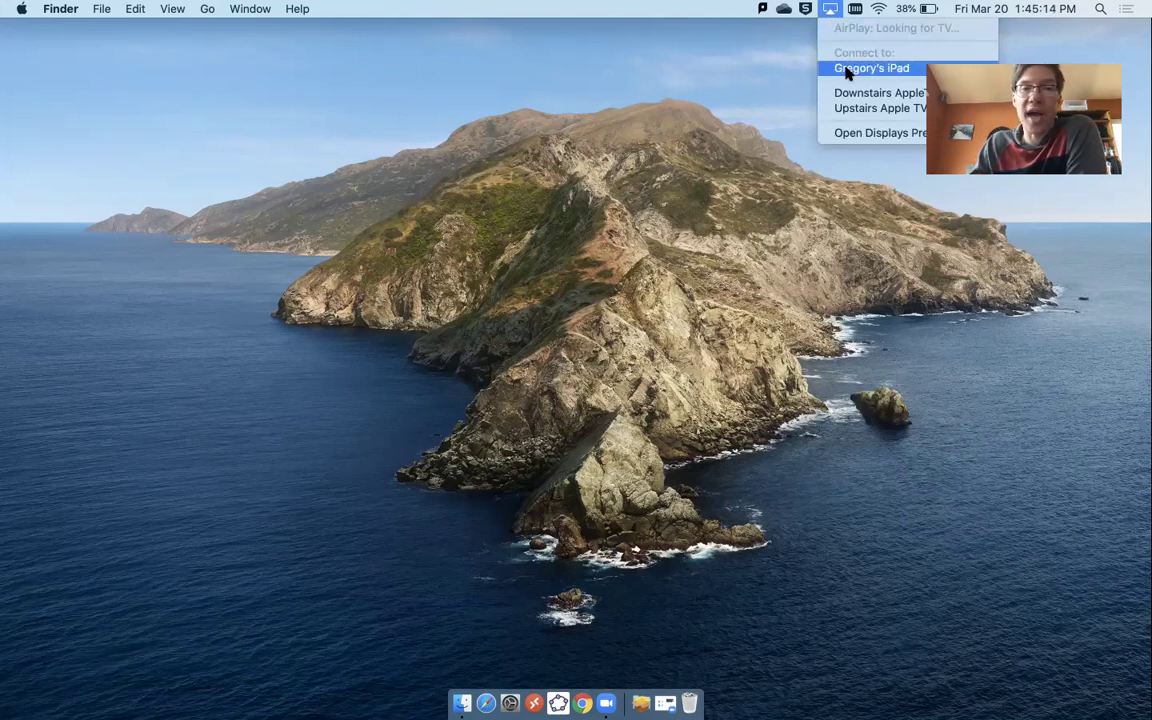
{"action": "left_click", "coordinate": [460, 149]}
Step: Open the Displays preferences and make sure "Show mirroring options in the menu bar when available" is enabled
{"action": "left_click", "coordinate": [24, 8]}
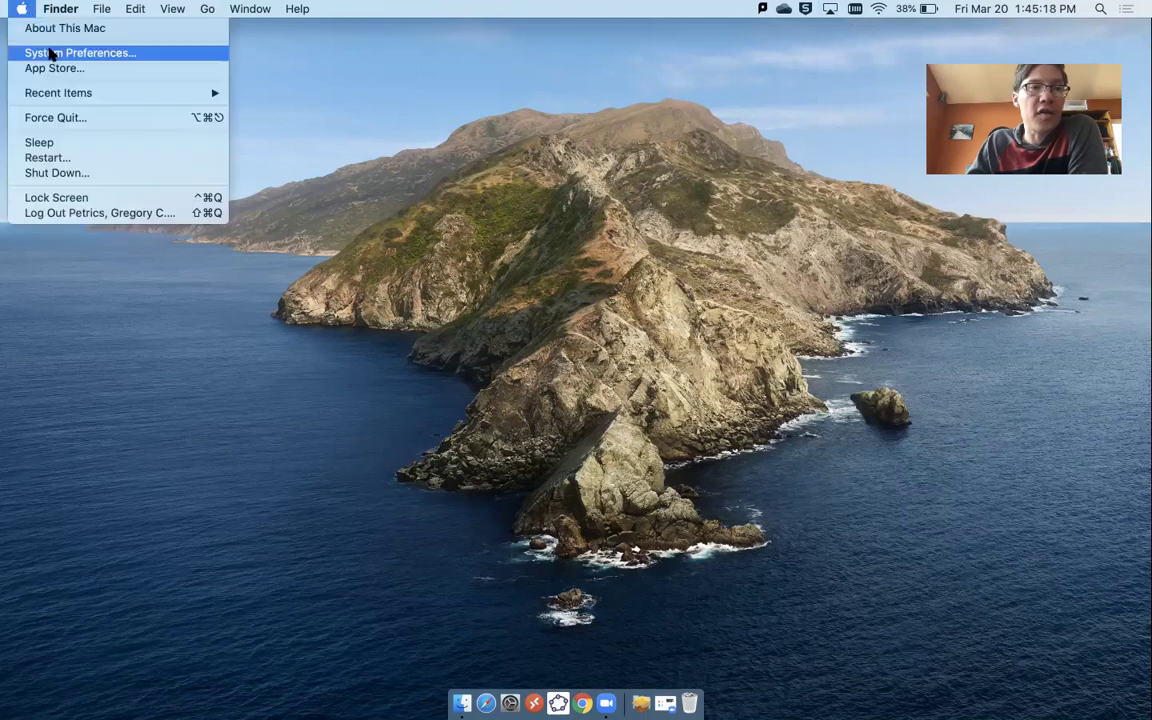
{"action": "left_click", "coordinate": [50, 53]}
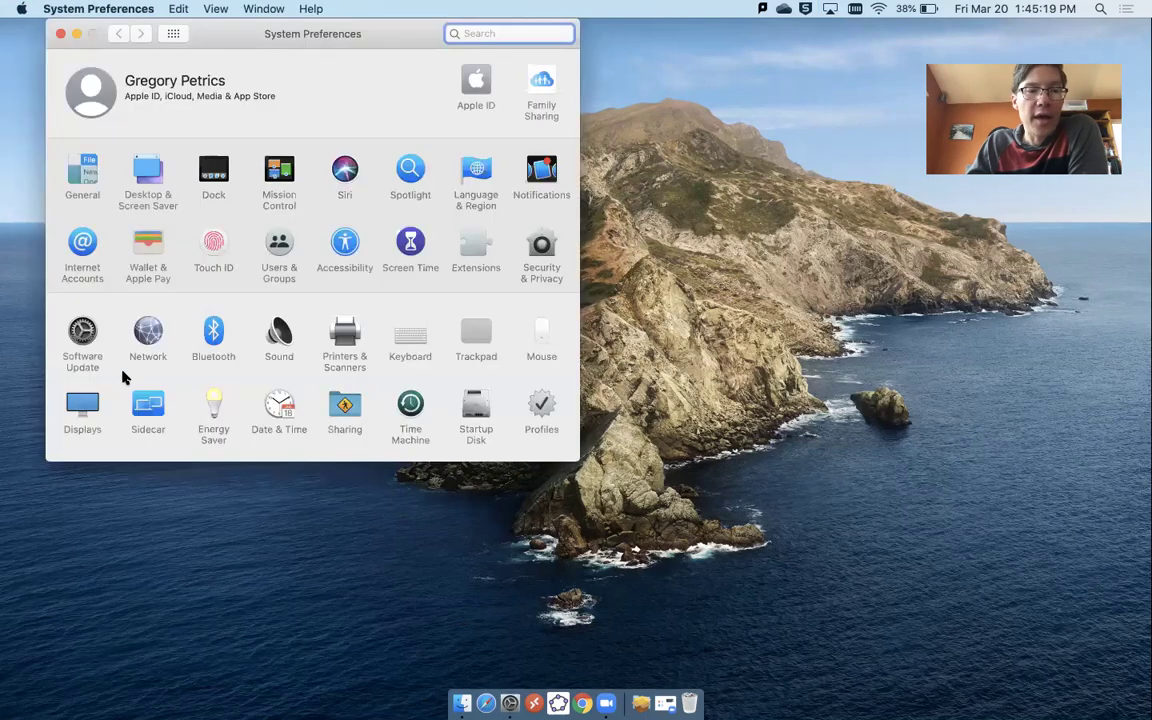
{"action": "left_click", "coordinate": [83, 405]}
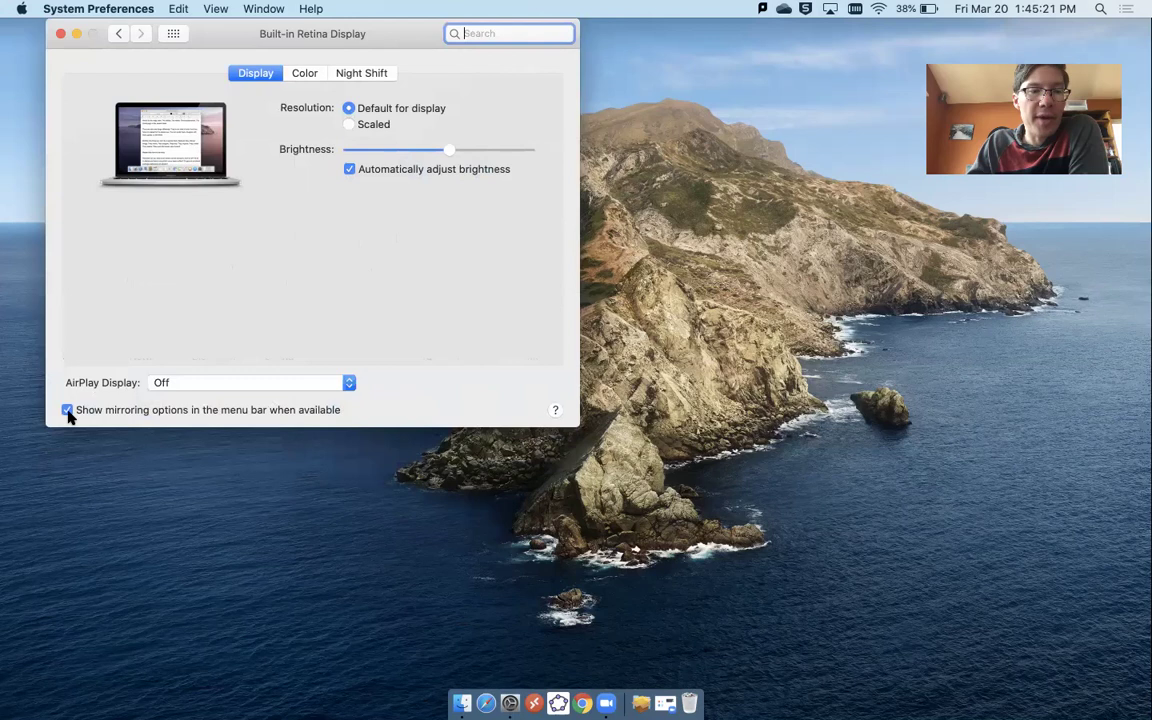
{"action": "left_click", "coordinate": [68, 412]}
{"action": "left_click", "coordinate": [68, 412]}
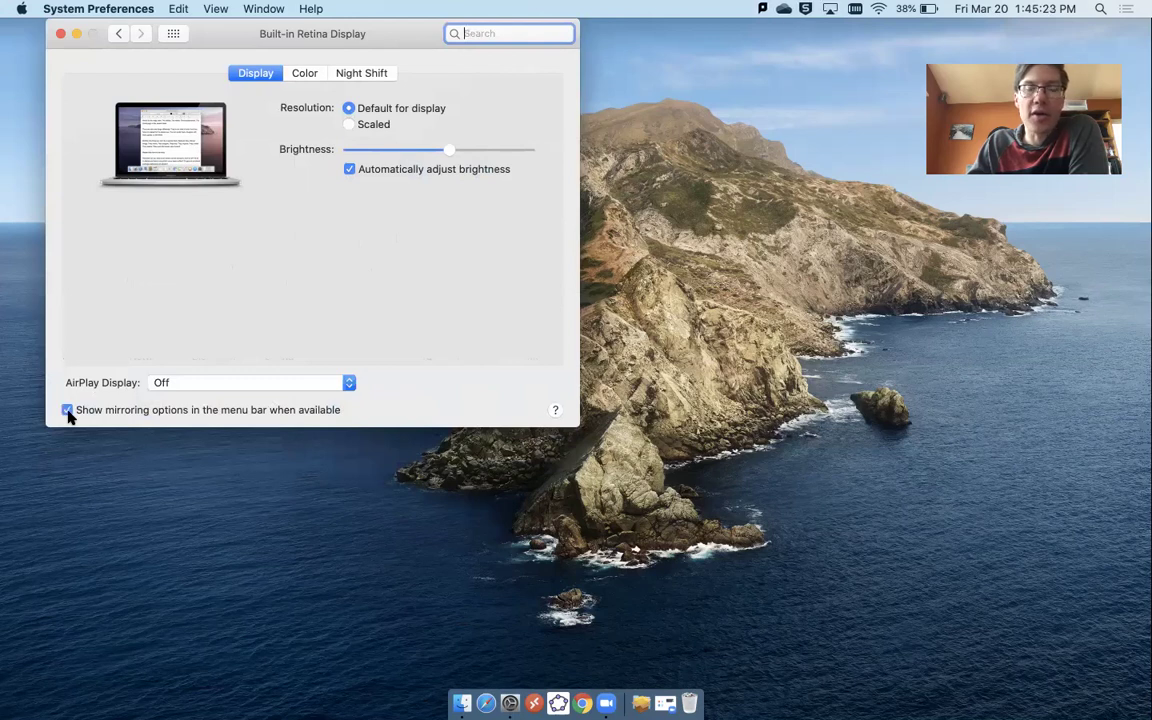
{"action": "left_click", "coordinate": [68, 411]}
{"action": "left_click", "coordinate": [68, 411]}
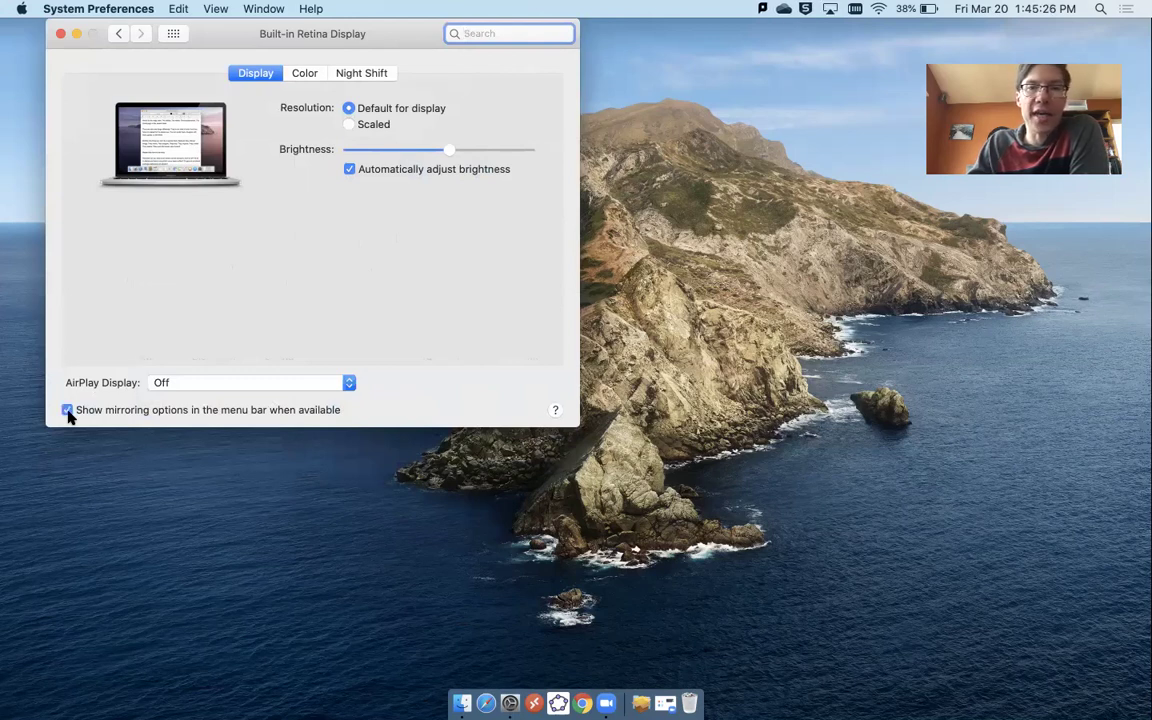
{"action": "left_click", "coordinate": [68, 411]}
{"action": "left_click", "coordinate": [68, 411]}
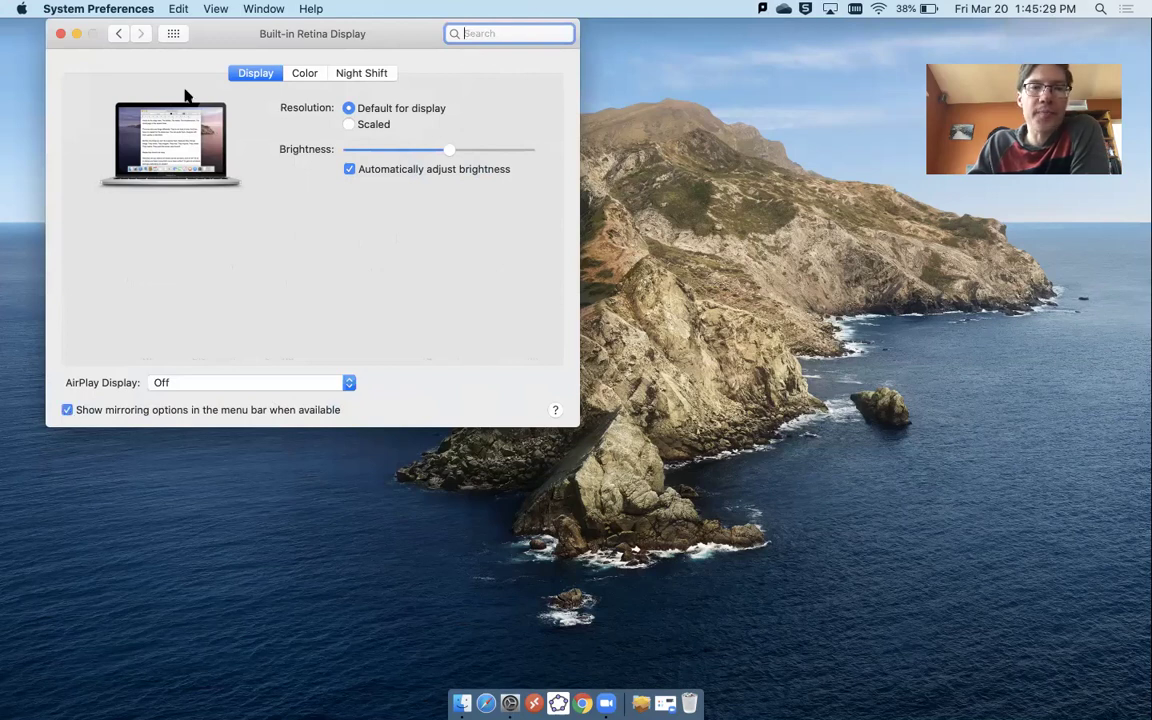
Step: Review the Sidecar options for the sidebar, Touch Bar and Apple Pencil double tap in System Preferences, and close the window
{"action": "left_click", "coordinate": [170, 33]}
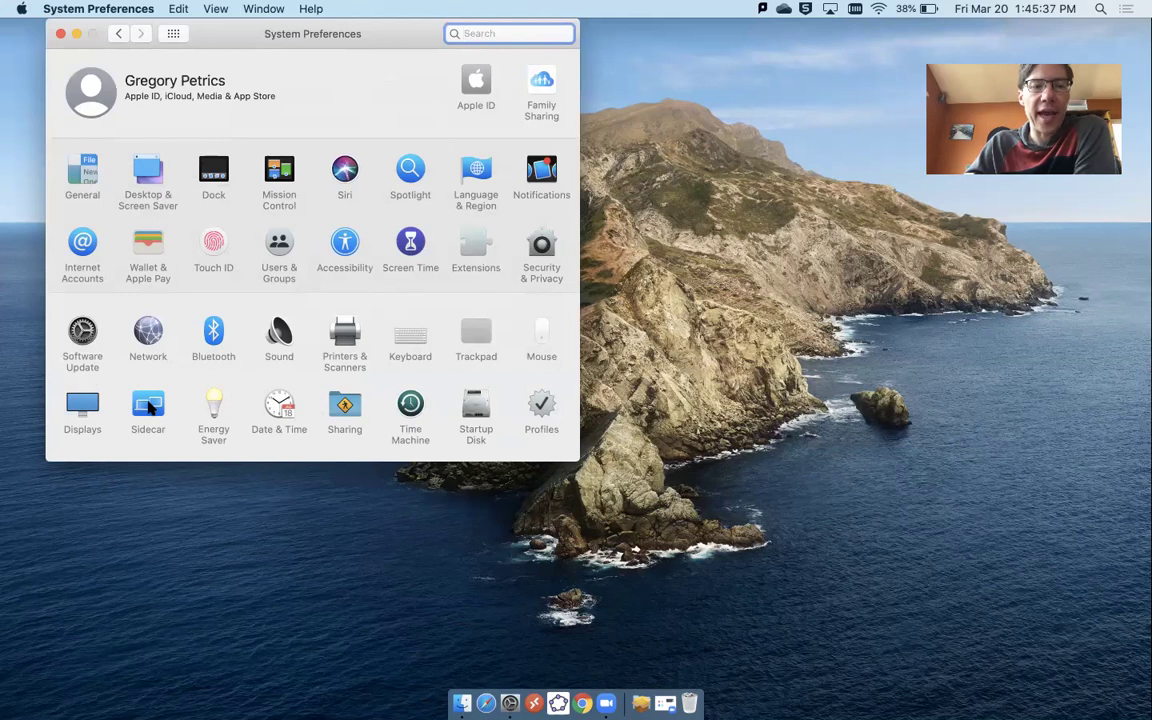
{"action": "left_click", "coordinate": [148, 406]}
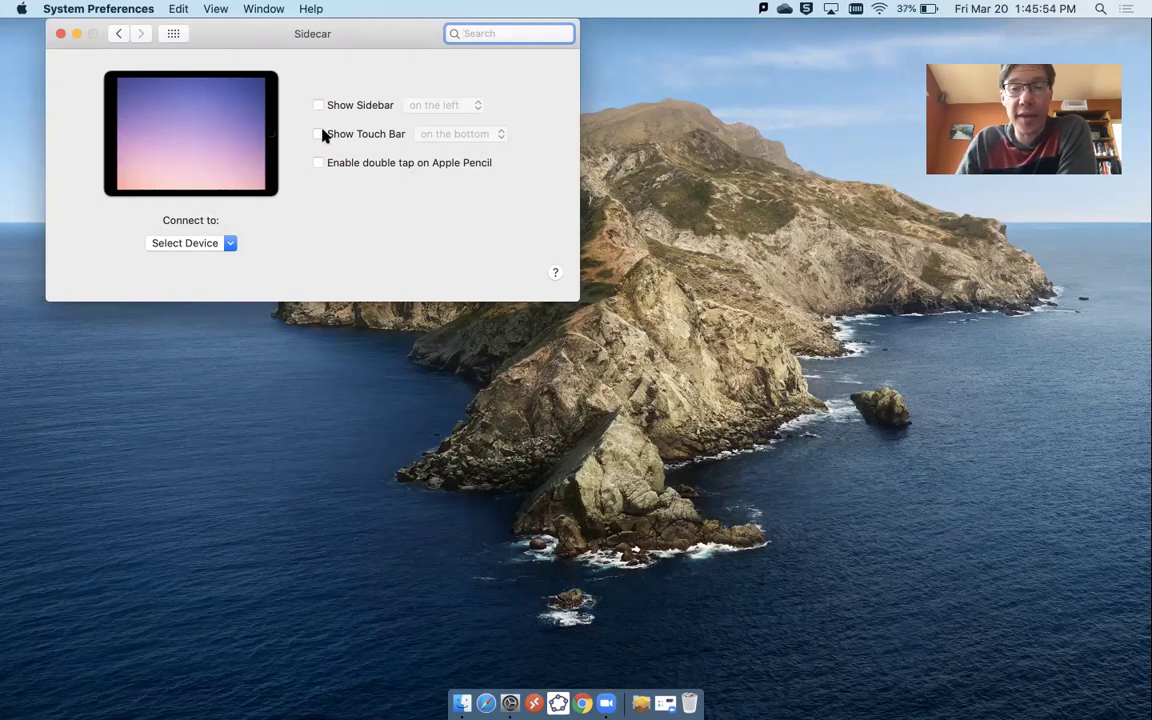
{"action": "left_click", "coordinate": [170, 38]}
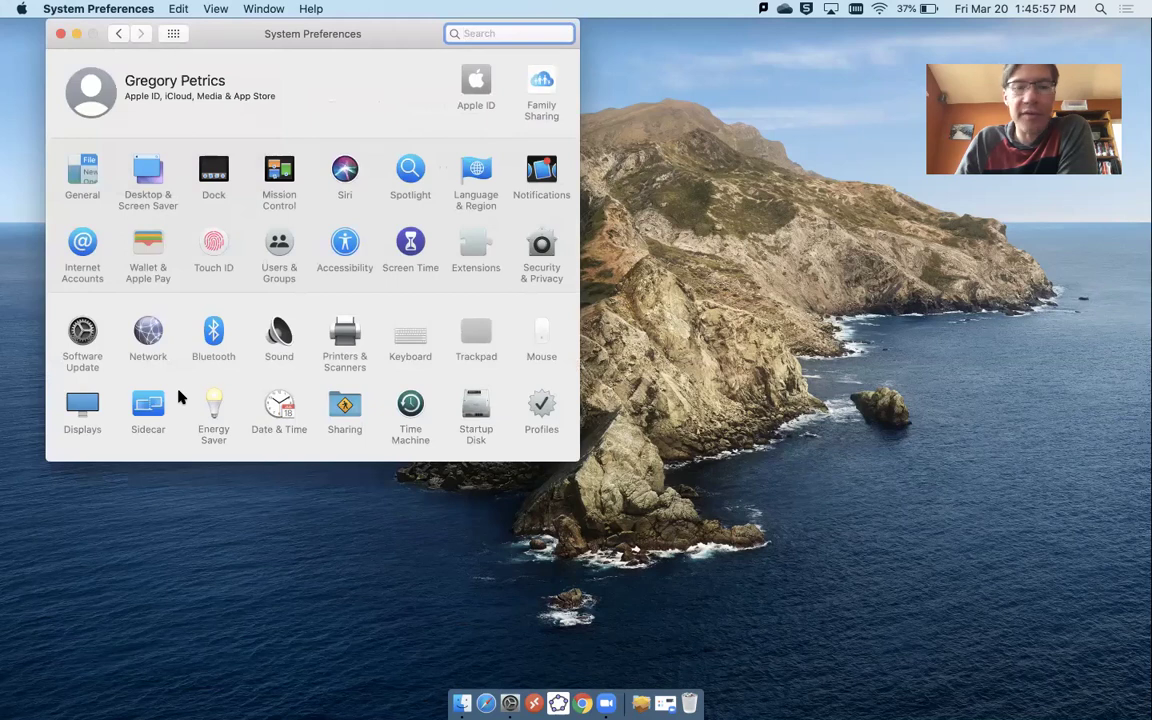
{"action": "left_click", "coordinate": [151, 418]}
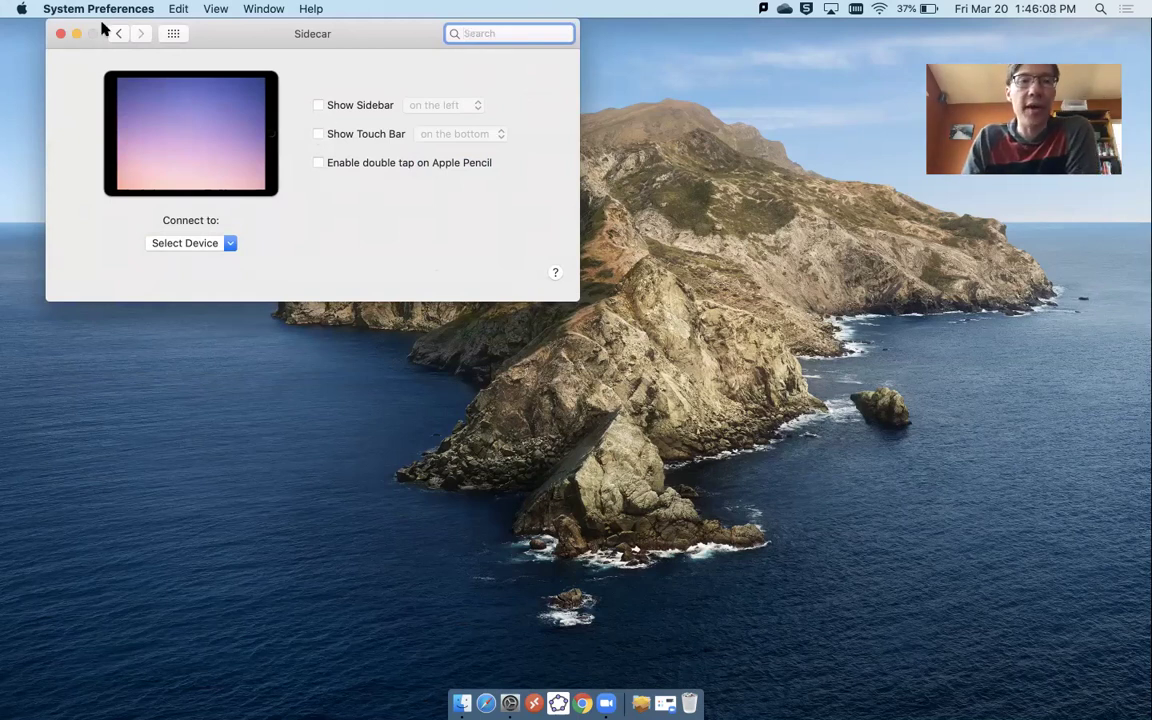
{"action": "left_click", "coordinate": [62, 35]}
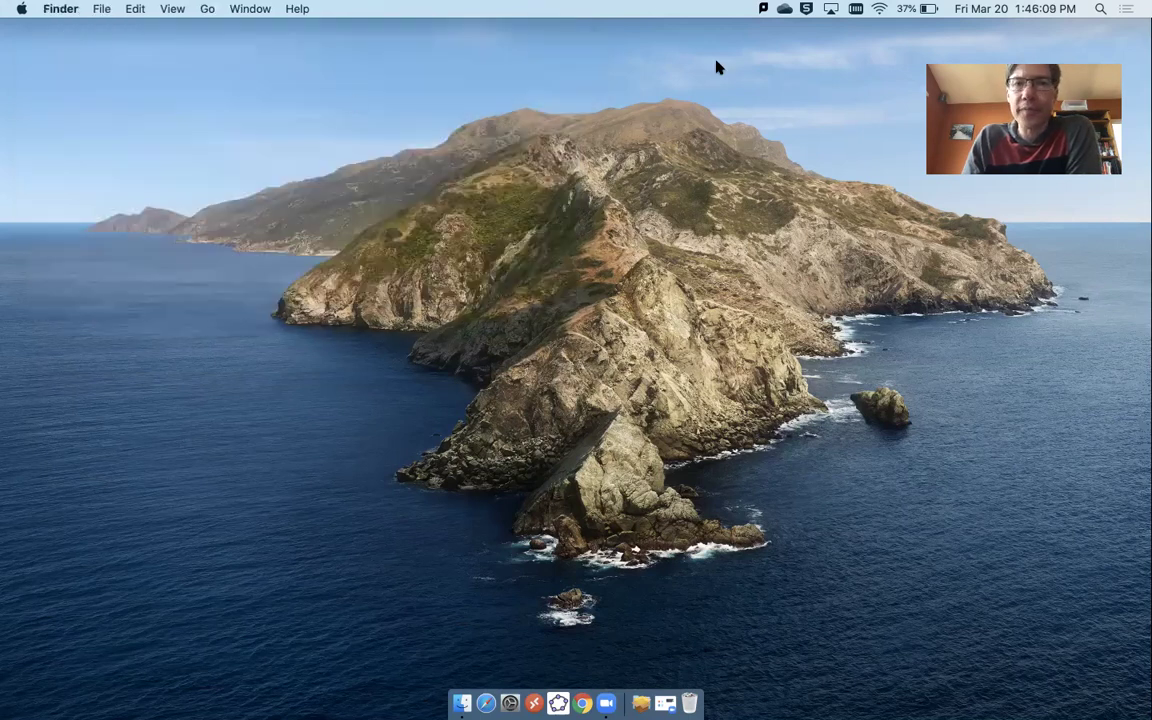
Step: Connect the iPad as the Mac's second display
{"action": "left_click", "coordinate": [832, 10]}
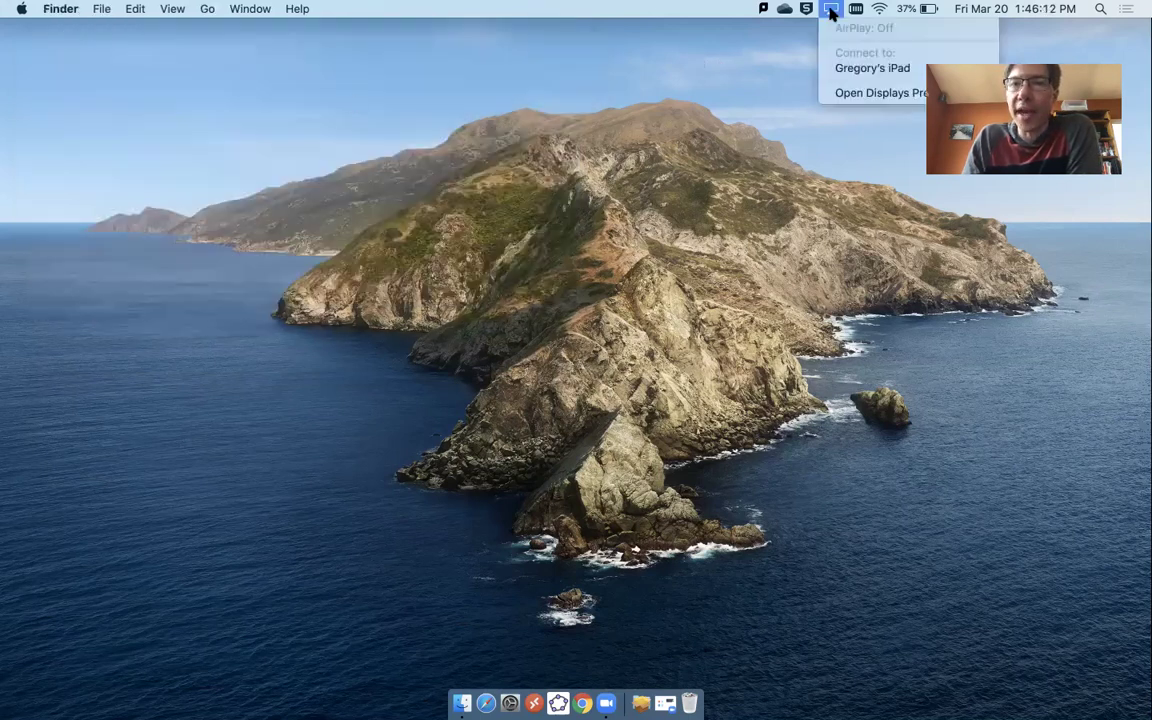
{"action": "left_click", "coordinate": [864, 68]}
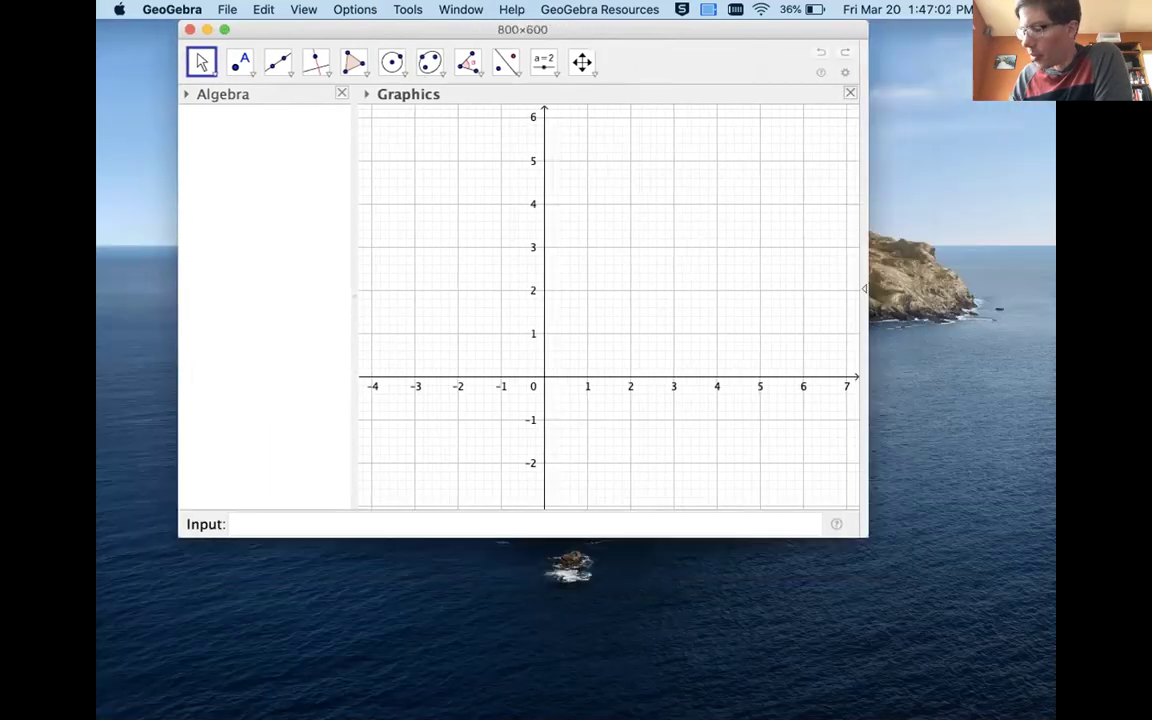
Step: In GeoGebra, handwrite "Test notes" above the x-axis with the Pen tool and draw a wavy freehand scribble beneath the words
{"action": "left_click", "coordinate": [201, 62]}
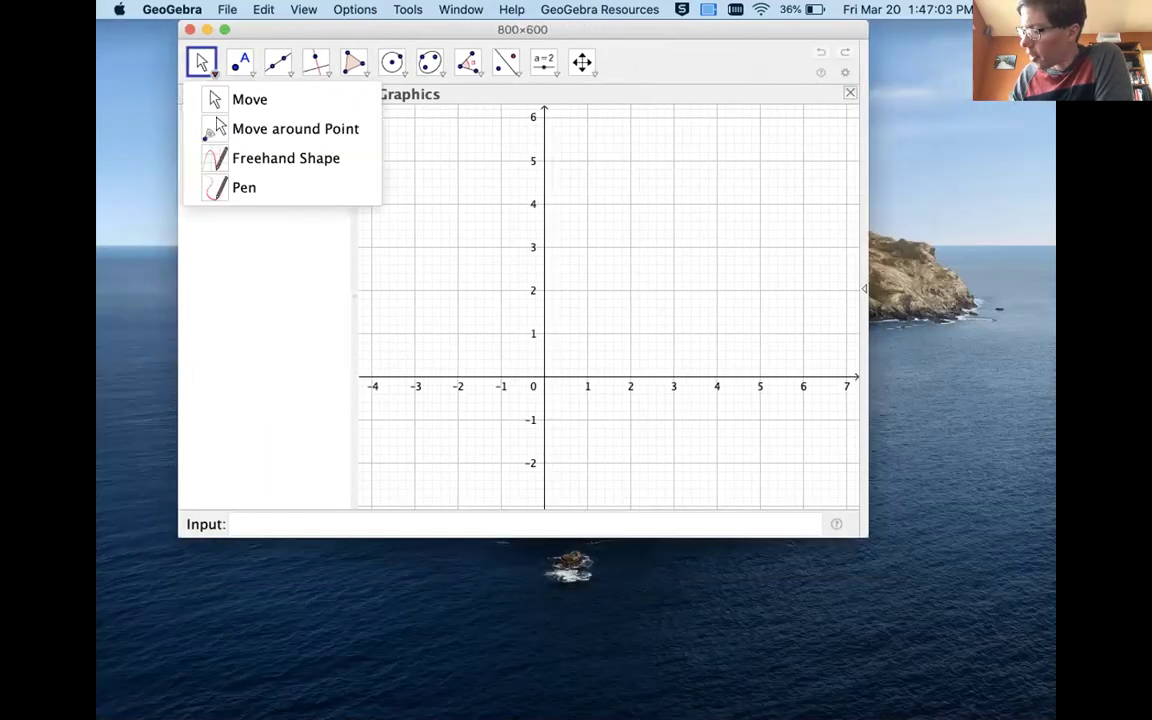
{"action": "left_click", "coordinate": [250, 187]}
{"action": "left_click_drag", "start_coordinate": [403, 180], "coordinate": [460, 174]}
{"action": "mouse_move", "coordinate": [432, 176]}
{"action": "left_mouse_down"}
{"action": "mouse_move", "coordinate": [415, 245]}
{"action": "mouse_move", "coordinate": [460, 246]}
{"action": "left_mouse_up"}
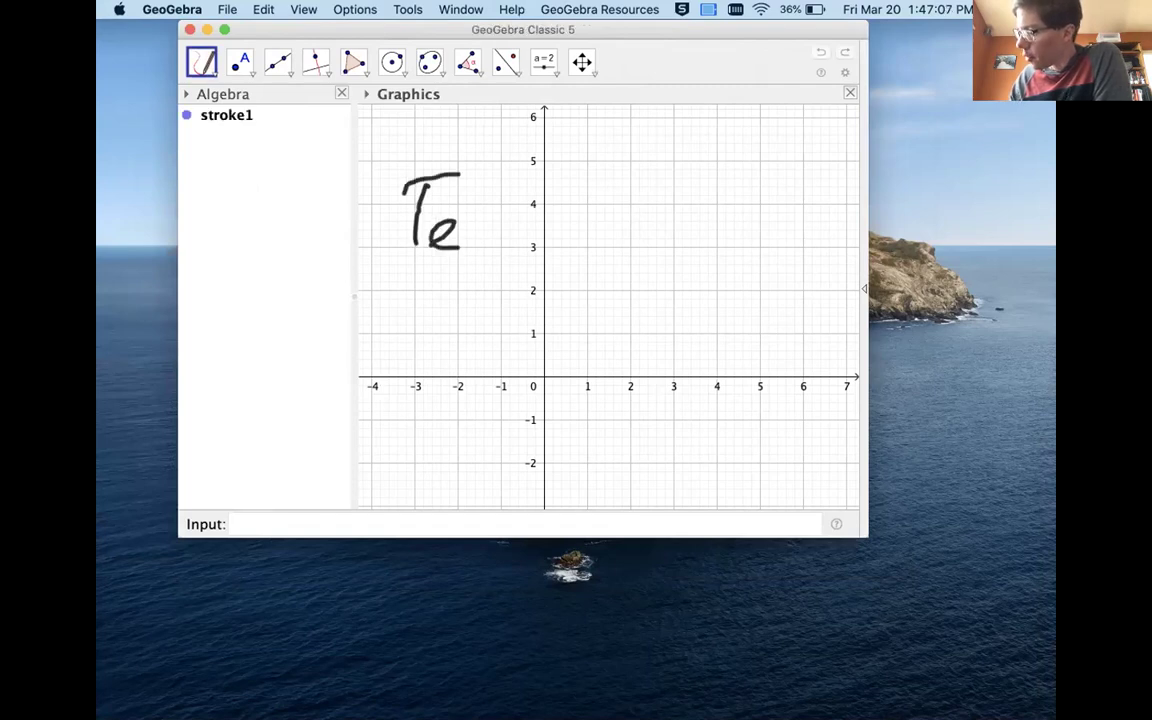
{"action": "left_click_drag", "start_coordinate": [487, 205], "coordinate": [470, 248]}
{"action": "mouse_move", "coordinate": [512, 185]}
{"action": "left_mouse_down"}
{"action": "mouse_move", "coordinate": [505, 248]}
{"action": "mouse_move", "coordinate": [597, 245]}
{"action": "mouse_move", "coordinate": [612, 215]}
{"action": "mouse_move", "coordinate": [640, 246]}
{"action": "left_mouse_up"}
{"action": "mouse_move", "coordinate": [630, 215]}
{"action": "left_mouse_down"}
{"action": "mouse_move", "coordinate": [655, 210]}
{"action": "mouse_move", "coordinate": [692, 242]}
{"action": "left_mouse_up"}
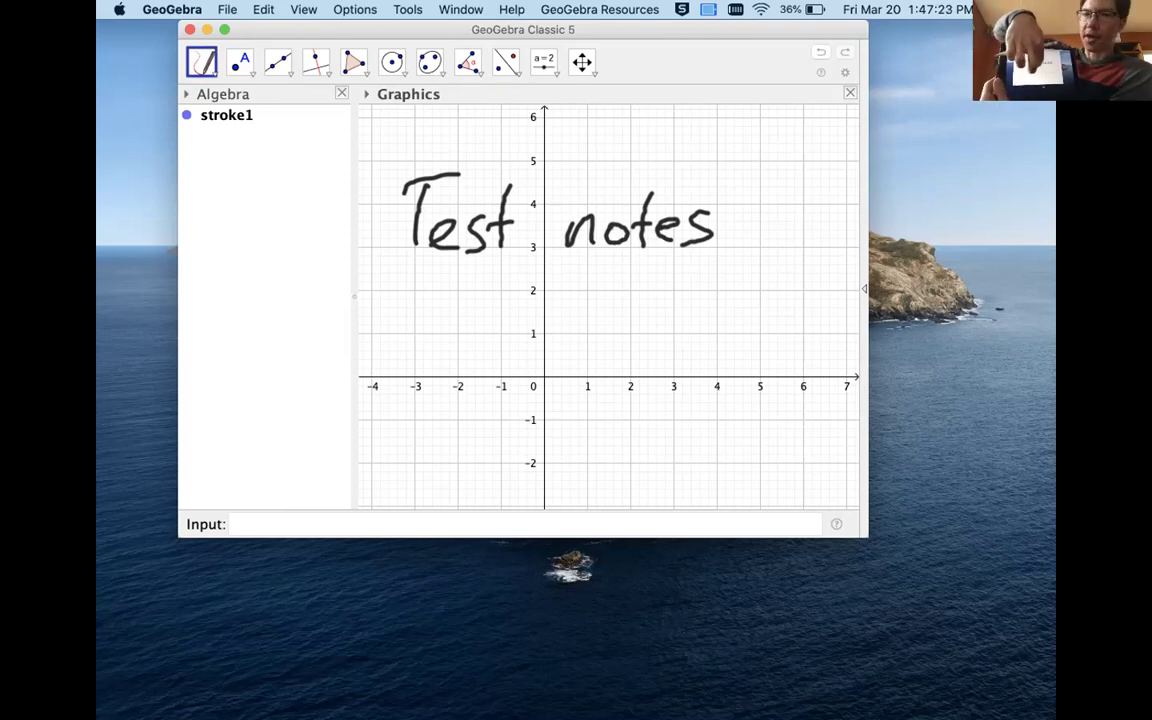
{"action": "mouse_move", "coordinate": [414, 320]}
{"action": "left_mouse_down"}
{"action": "mouse_move", "coordinate": [468, 318]}
{"action": "mouse_move", "coordinate": [580, 350]}
{"action": "mouse_move", "coordinate": [650, 345]}
{"action": "mouse_move", "coordinate": [740, 295]}
{"action": "left_mouse_up"}
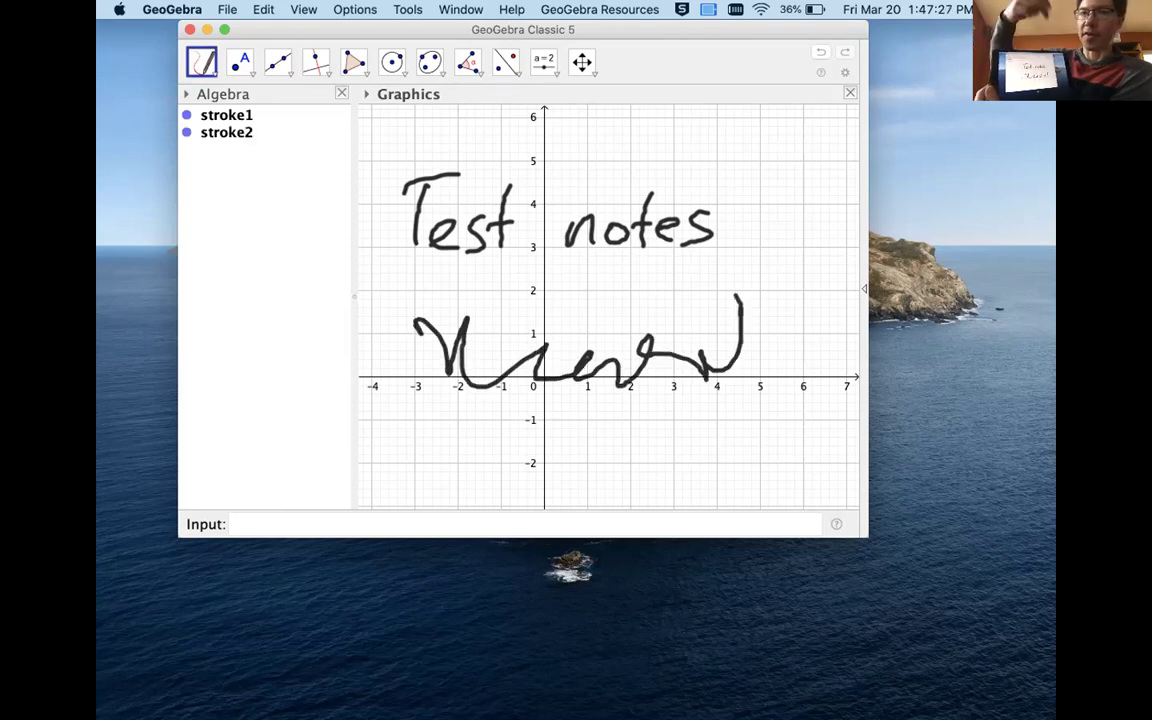